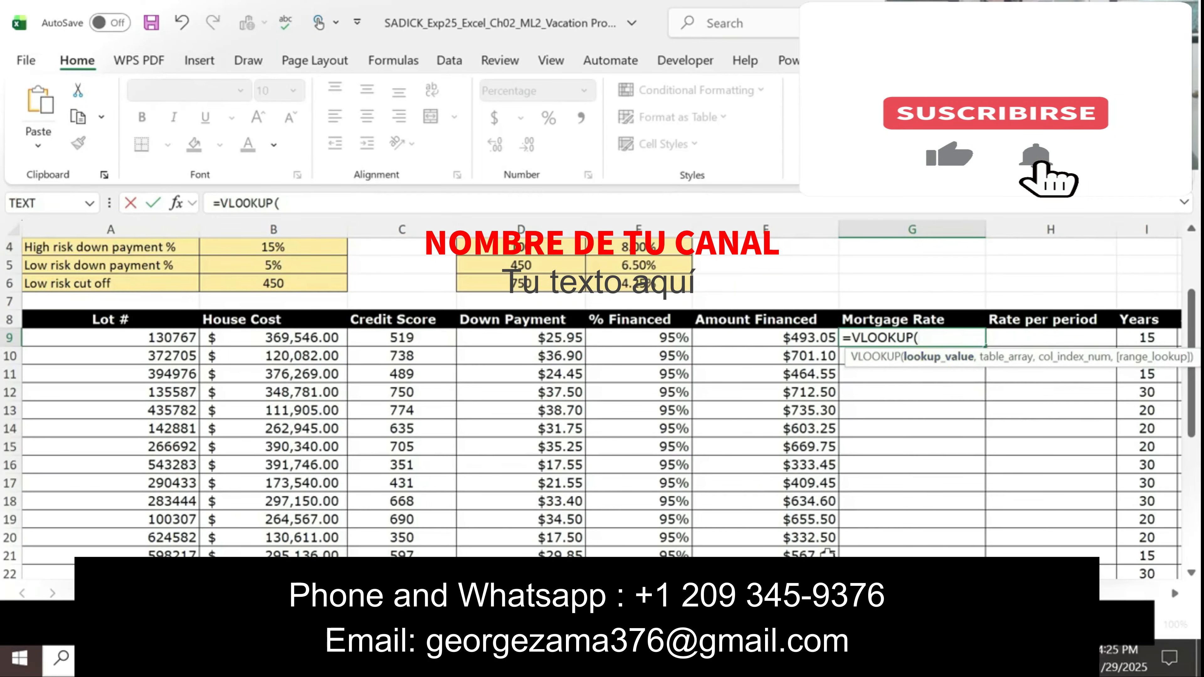
Step: Check the Word instructions and enter the credit score in C9 as the lookup value of the VLOOKUP formula in G9
key(alt+Tab)
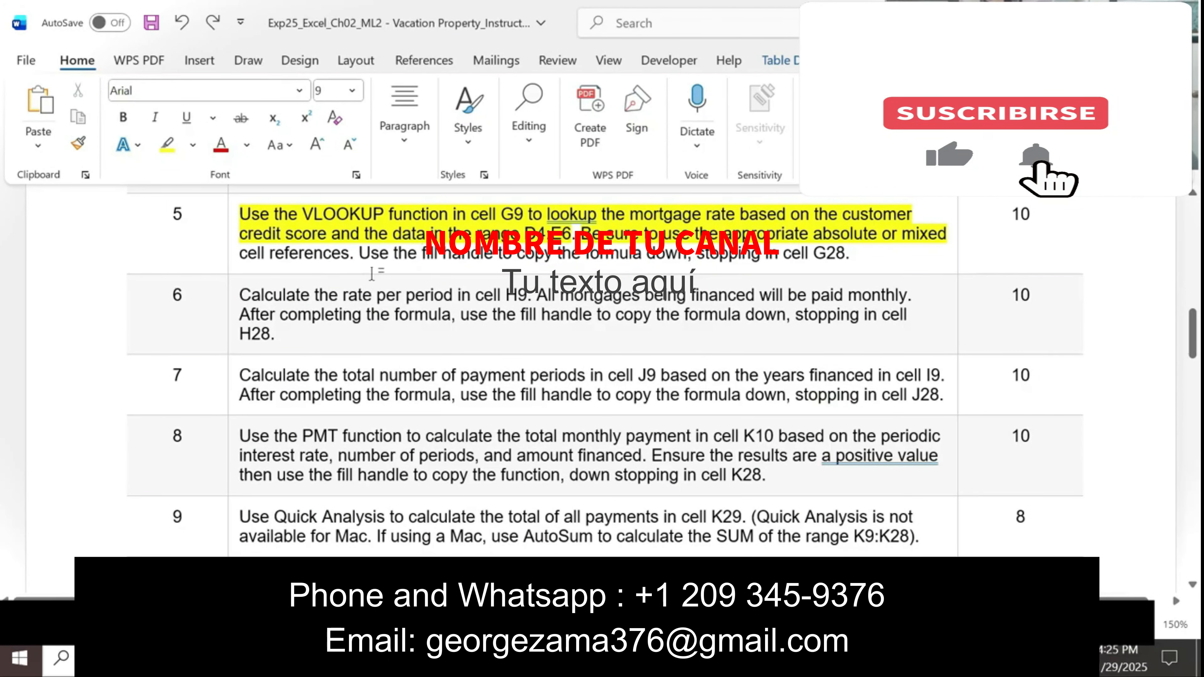
key(alt+Tab)
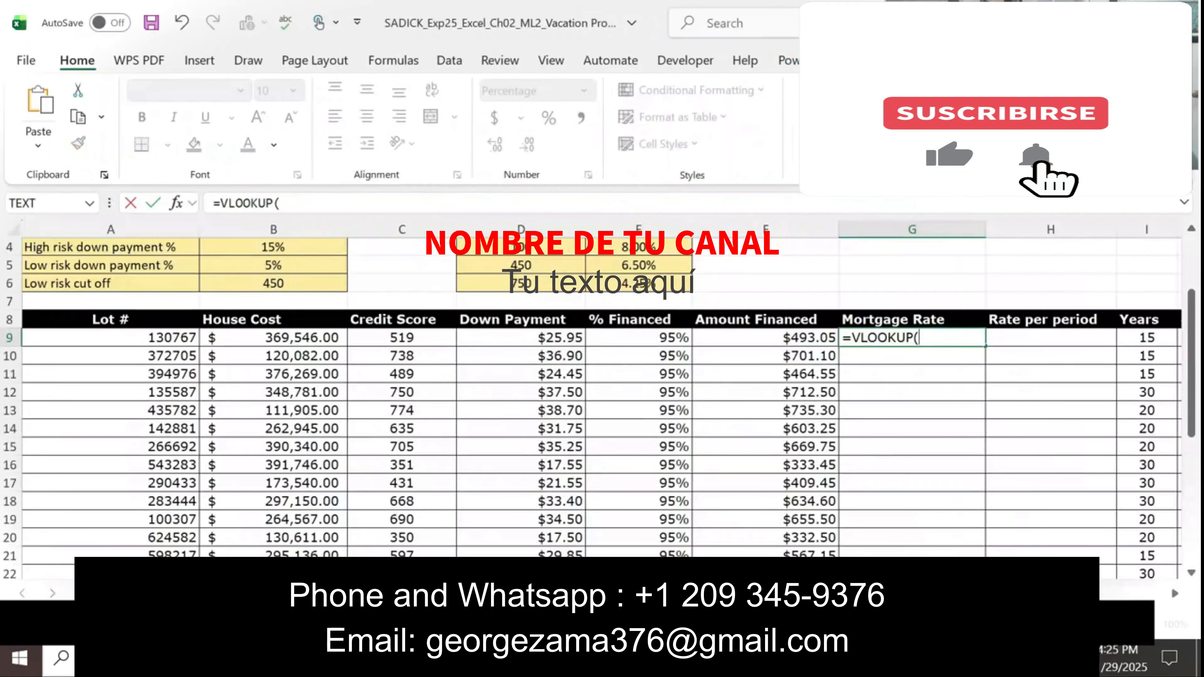
click(396, 337)
text(,)
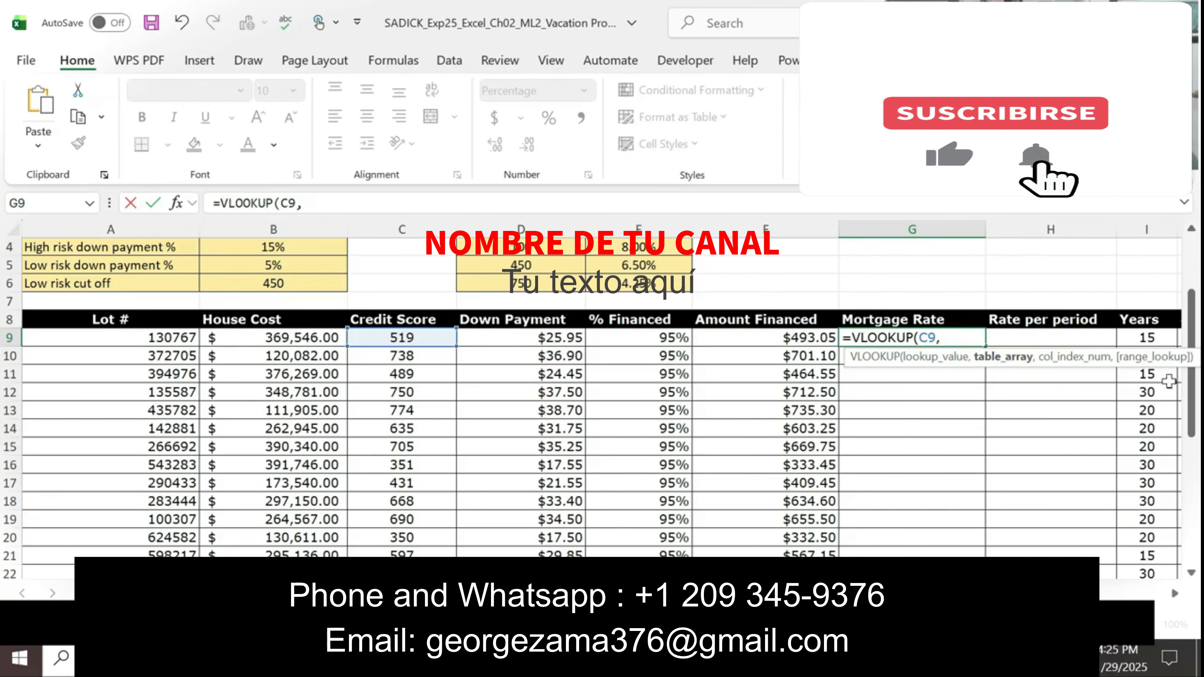
Step: Select D31:G32 as the table array for the VLOOKUP formula in G9
drag(1195, 424, 1178, 576)
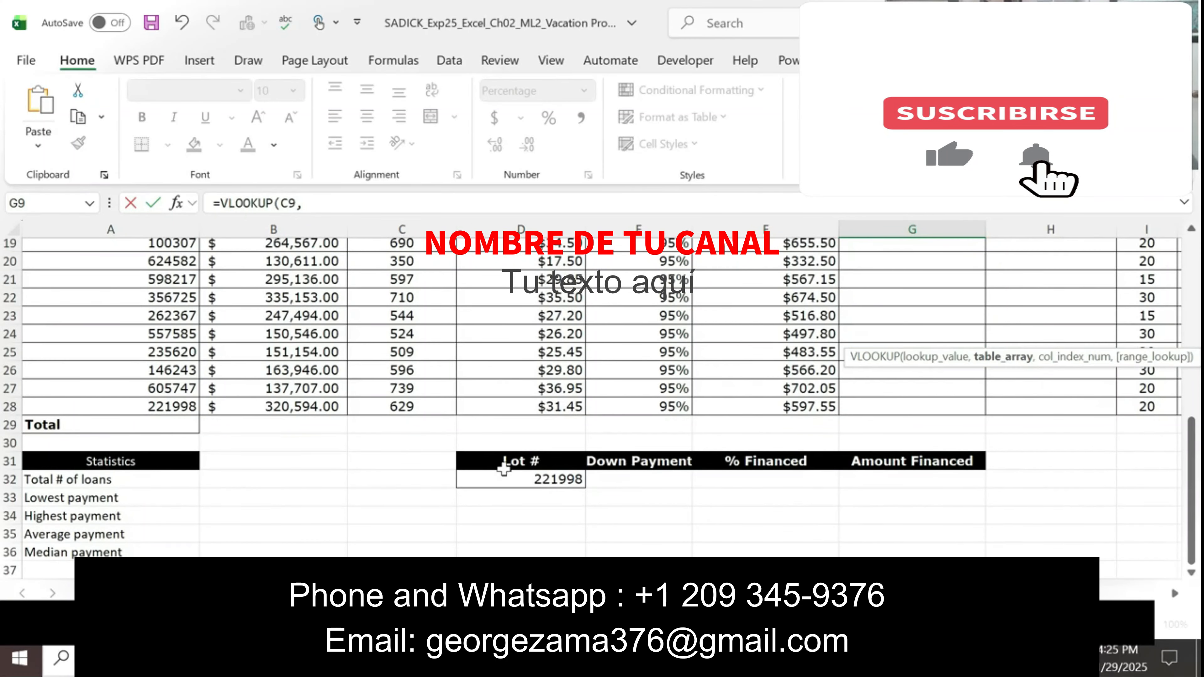
click(477, 461)
drag(497, 480, 967, 473)
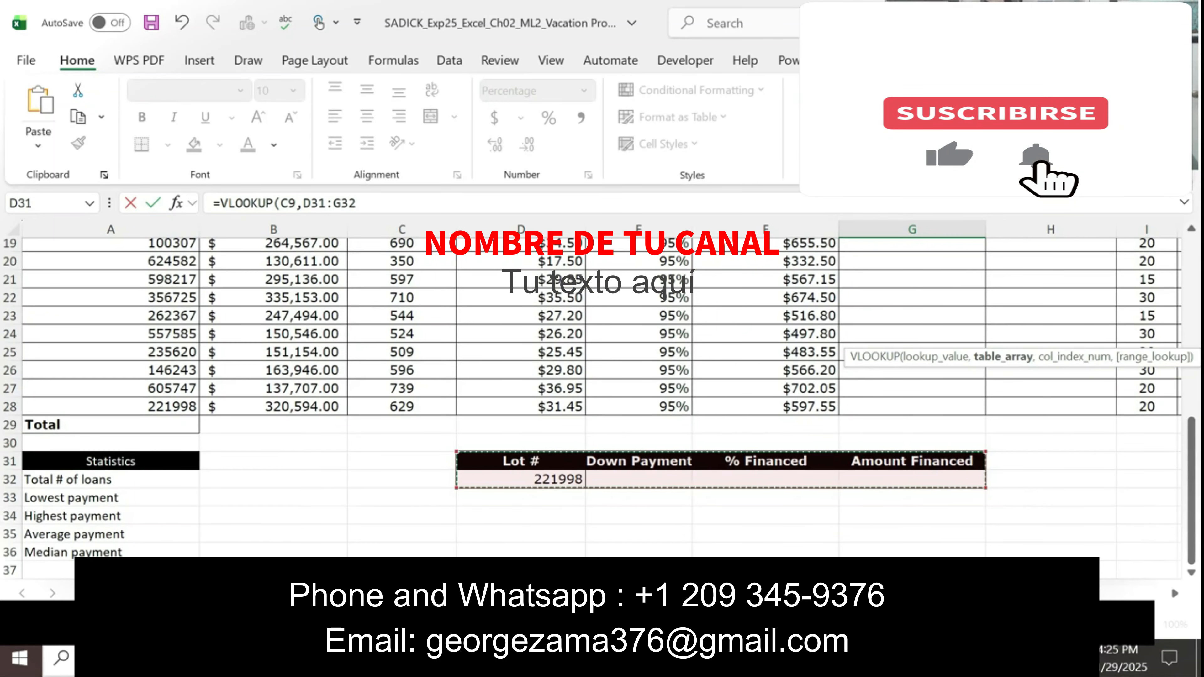
drag(1086, 593, 1200, 426)
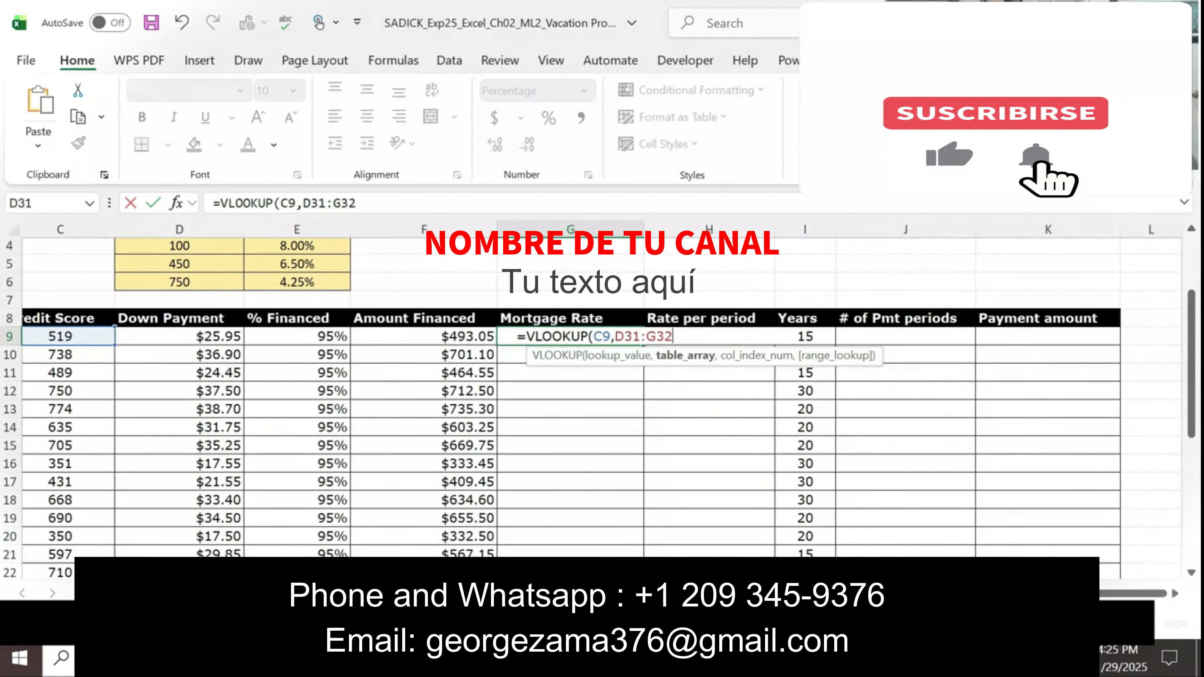
drag(1086, 593, 1017, 593)
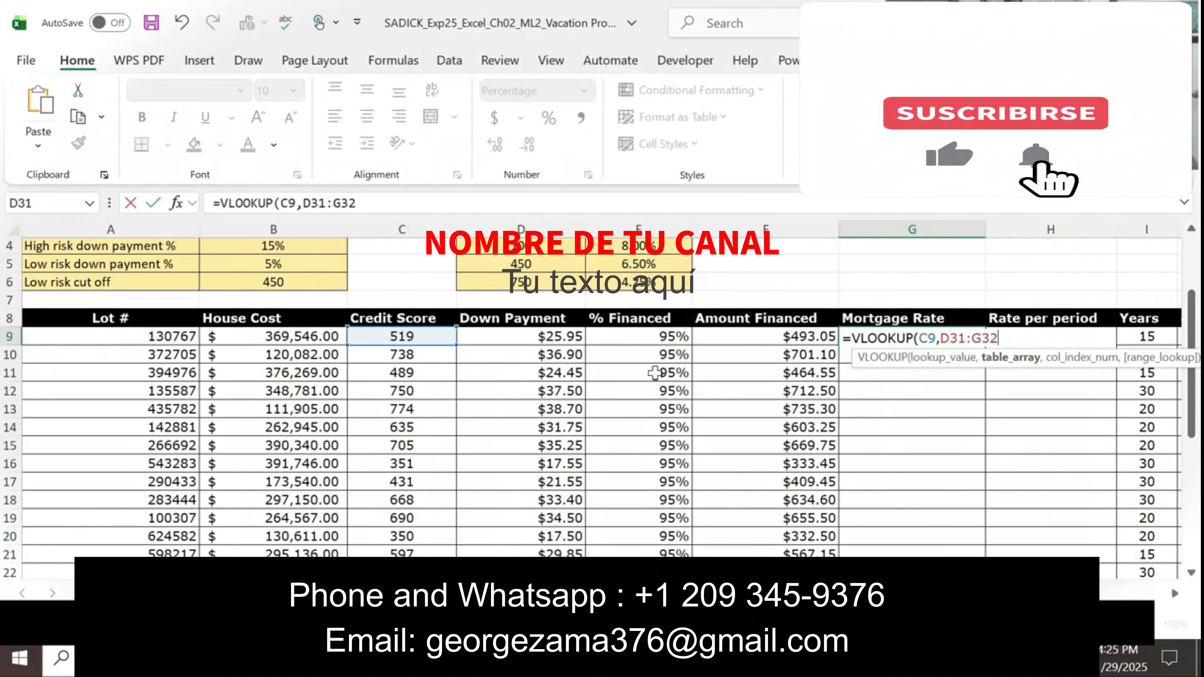
Step: Make the table array reference in the G9 formula absolute as $D$31:$G$32 and begin the column index argument
click(363, 204)
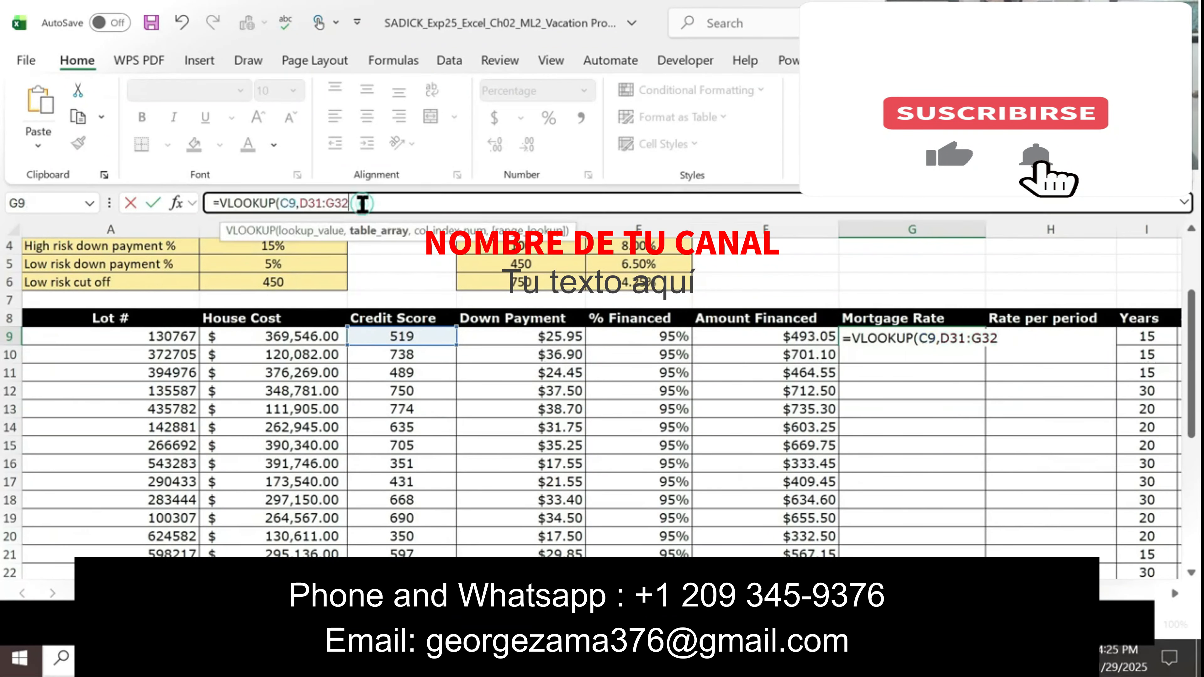
drag(363, 204, 302, 204)
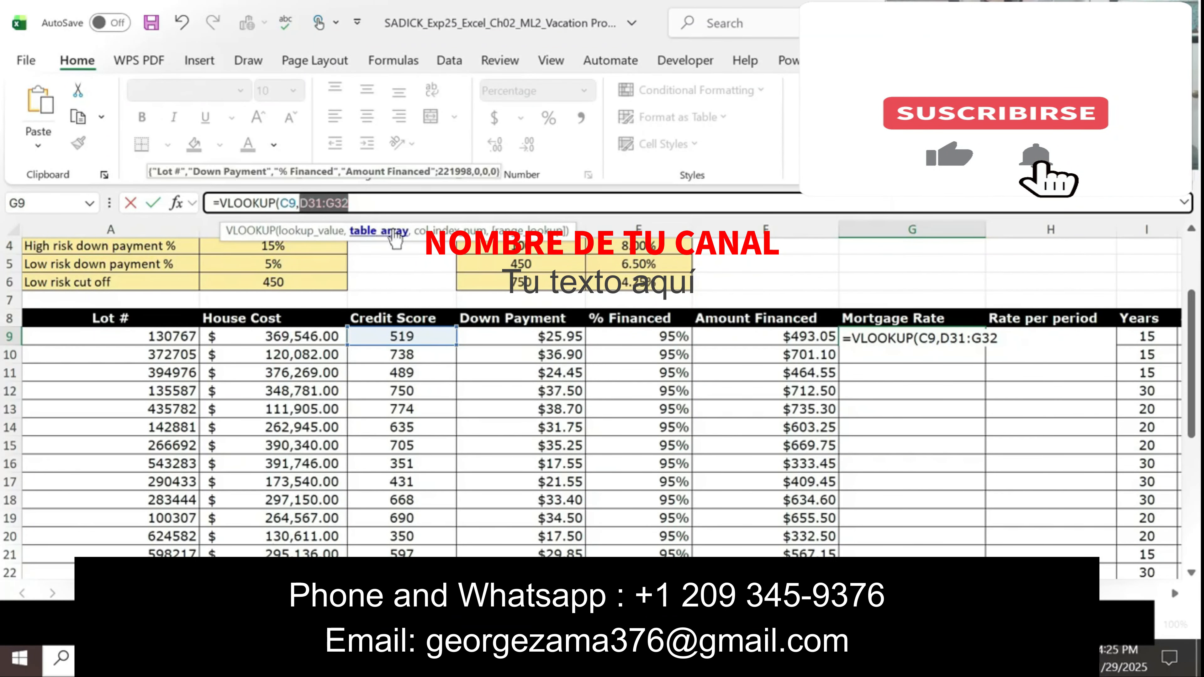
key(F4)
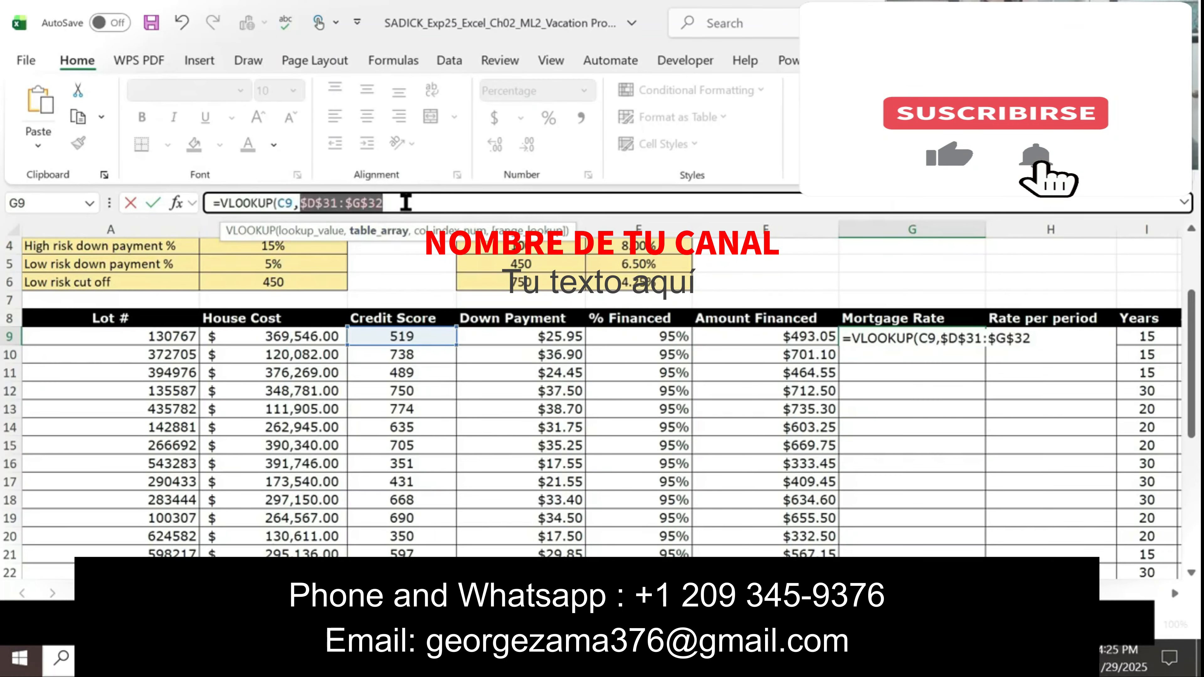
click(407, 202)
text(,)
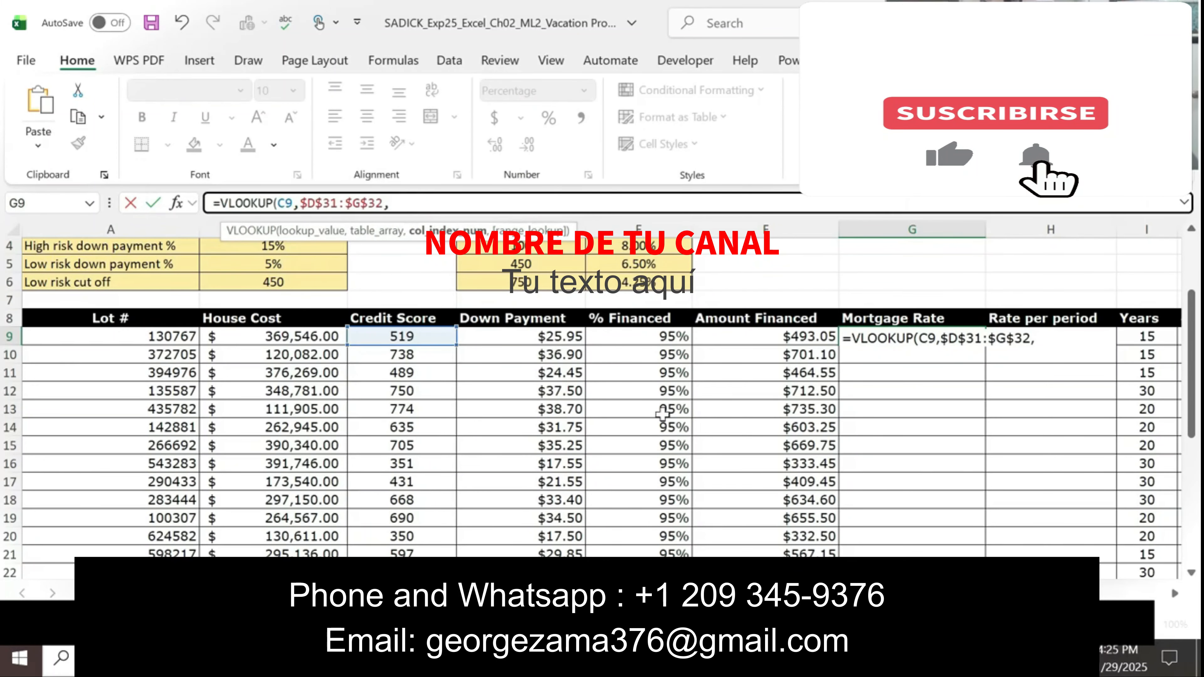
Step: Recheck the Word instructions and replace the formula in G9 with =VLOOKUP(B9,$D$4:$E$6,2,TRUE)
key(alt+Tab)
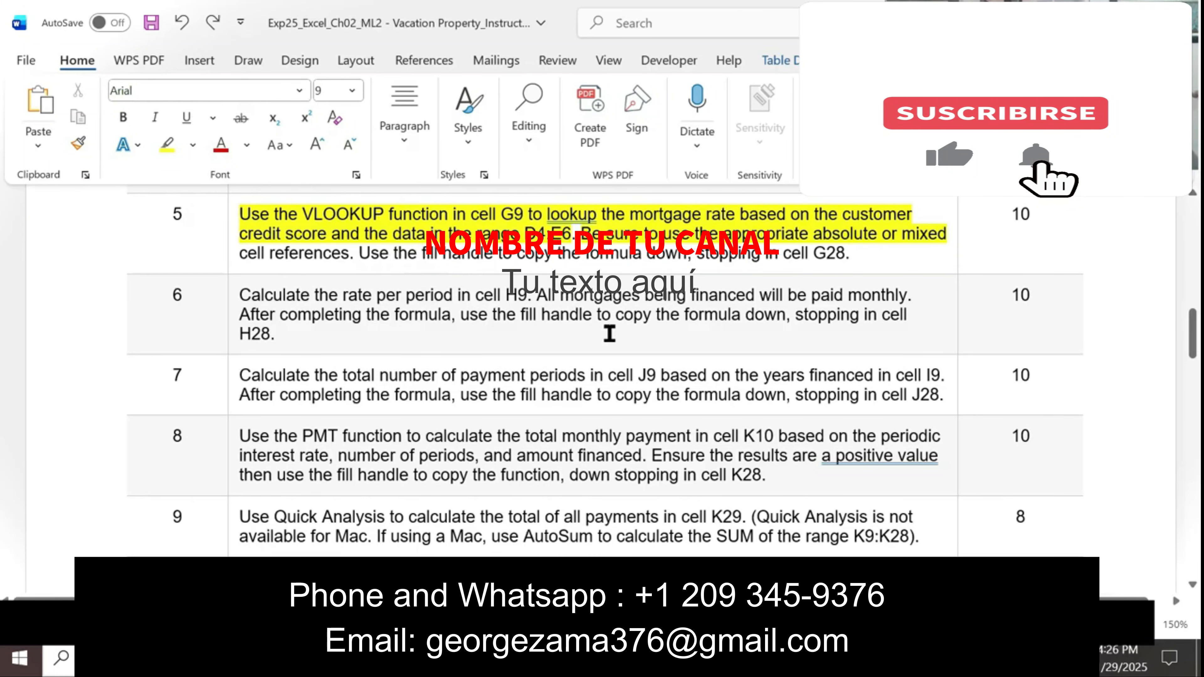
key(alt+Tab)
click(417, 205)
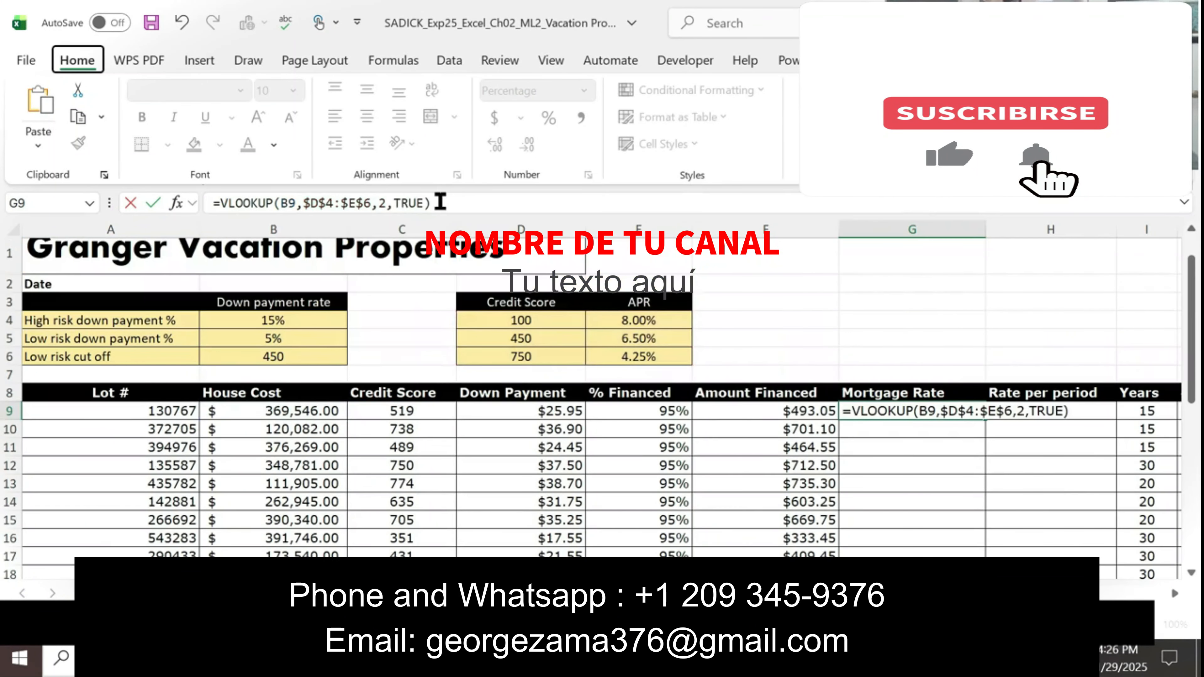
key(alt)
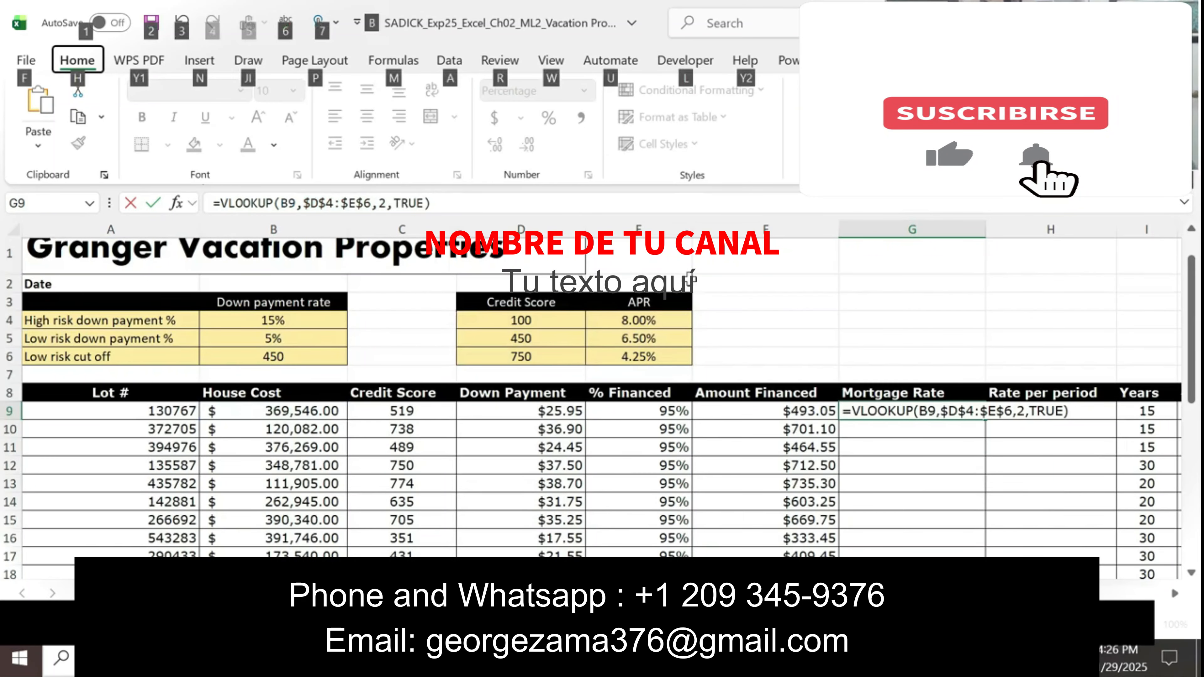
click(460, 203)
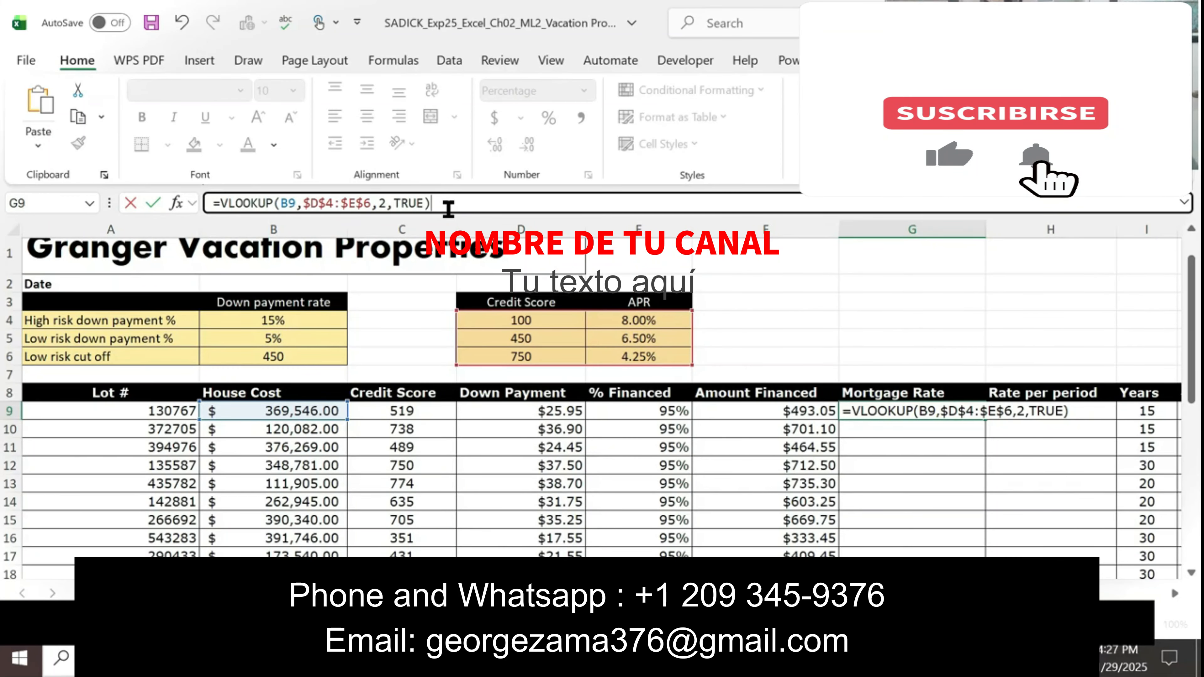
key(Return)
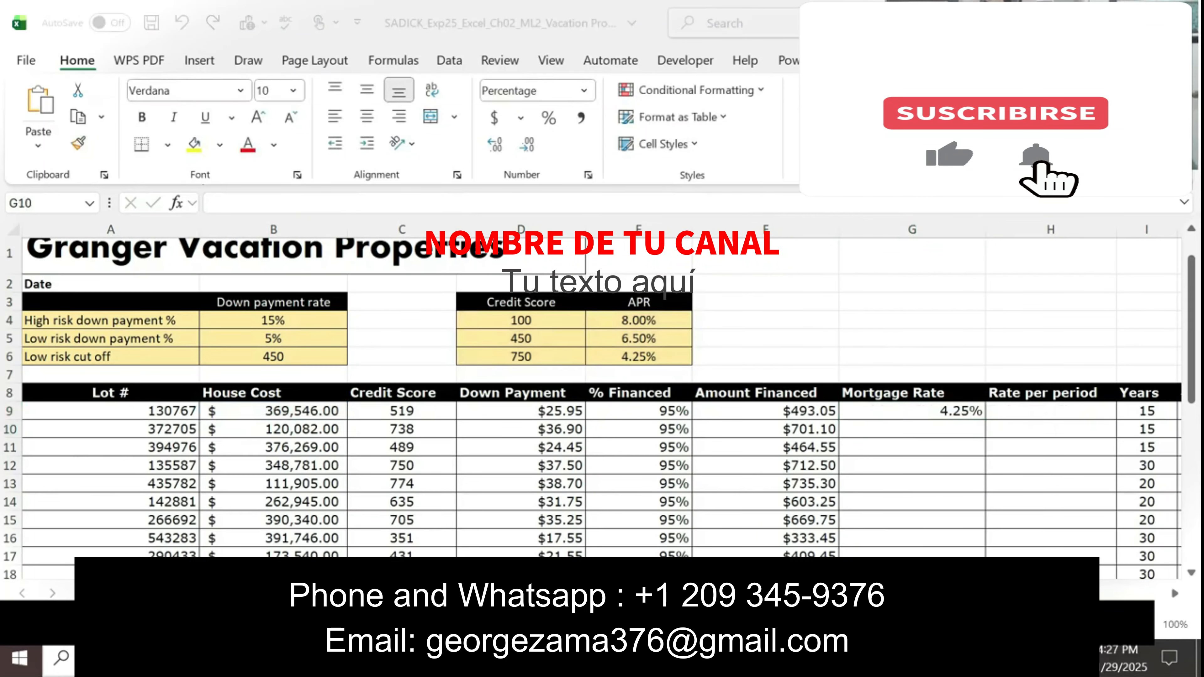
Step: Switch to the Word instructions and highlight in yellow the item 5 sentence about copying the formula down to G28
key(alt+Tab)
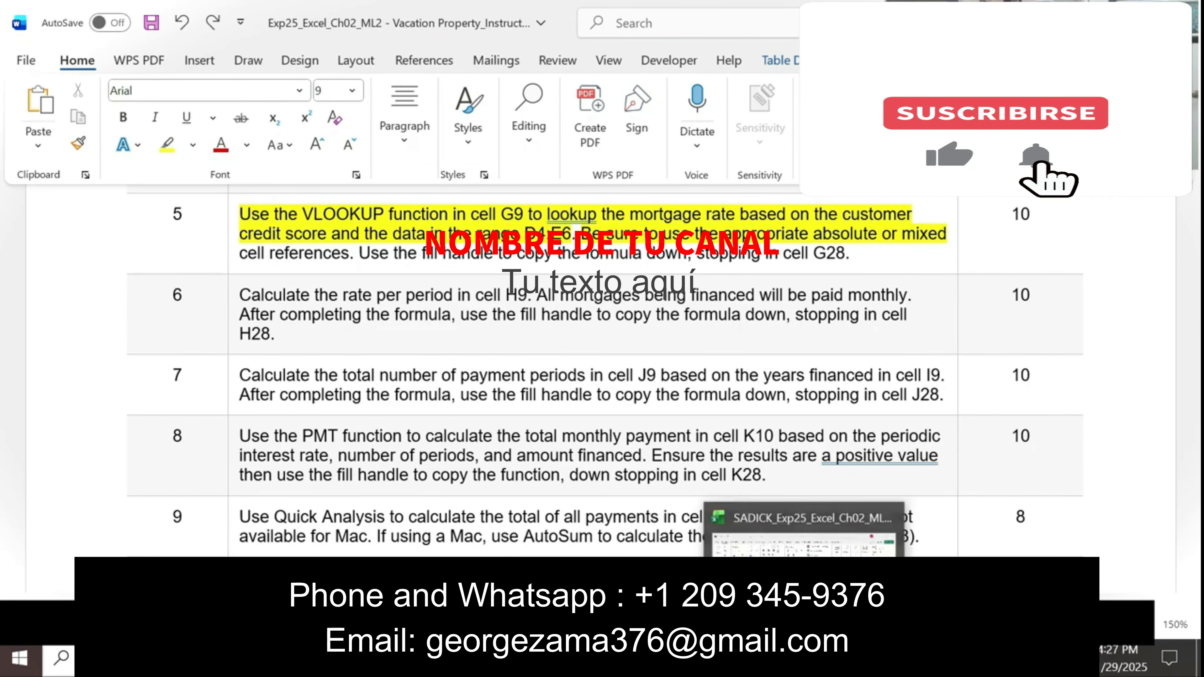
click(805, 658)
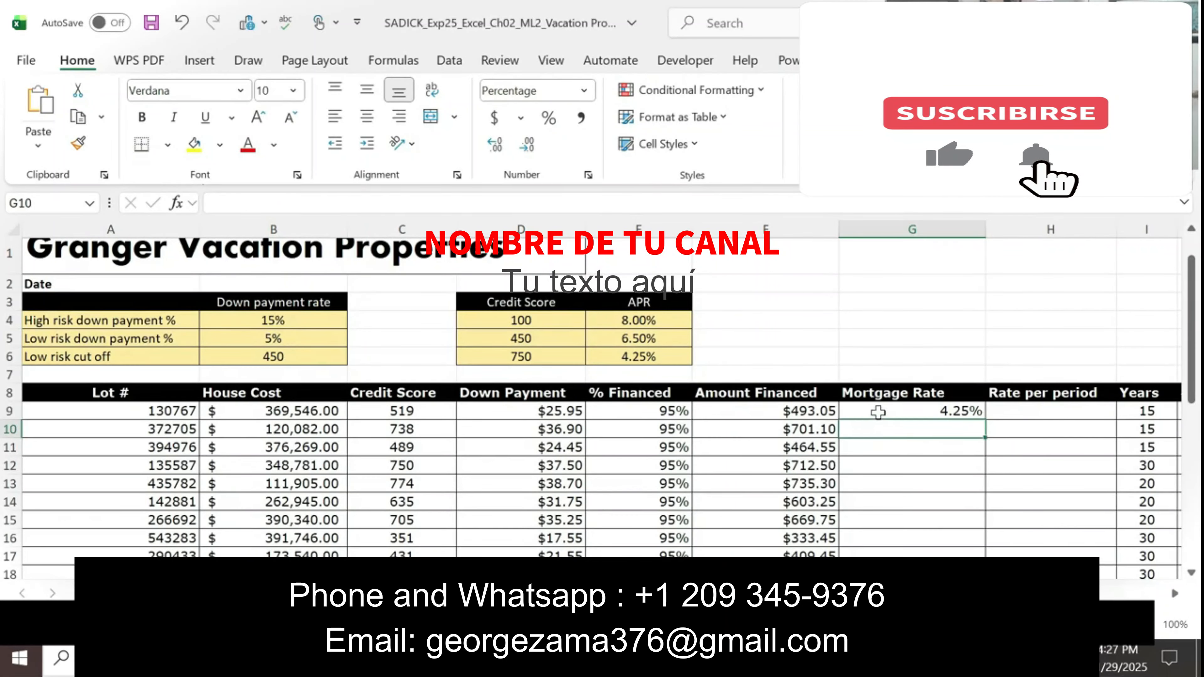
click(879, 412)
click(436, 203)
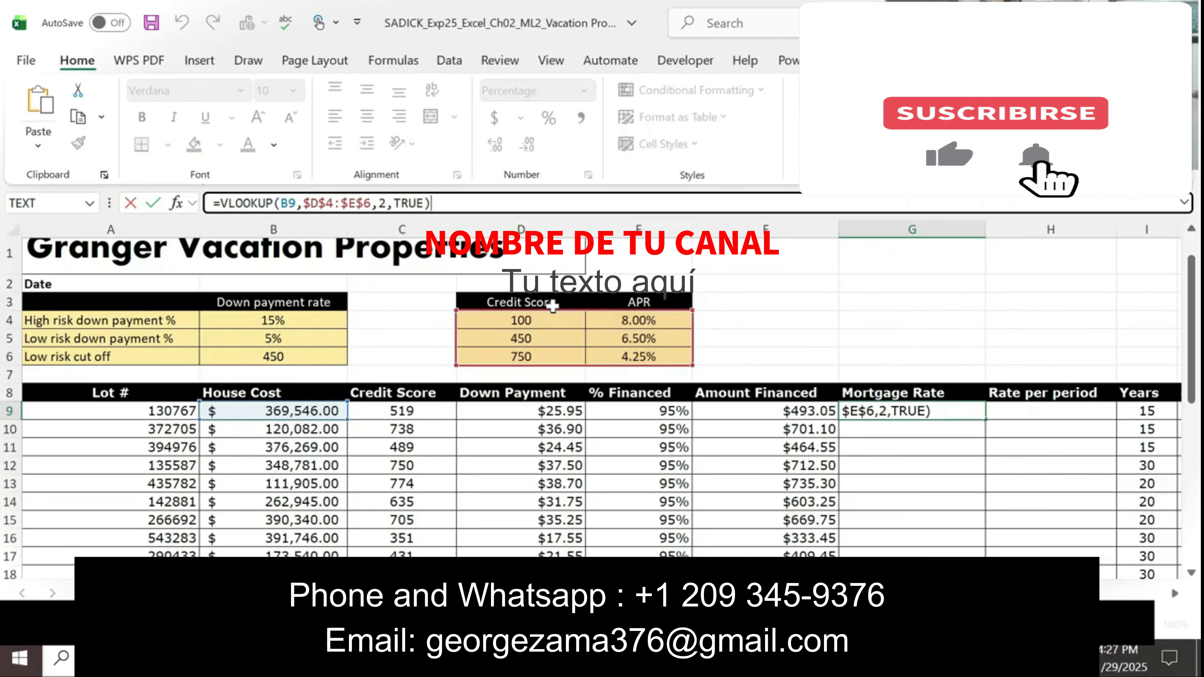
click(760, 658)
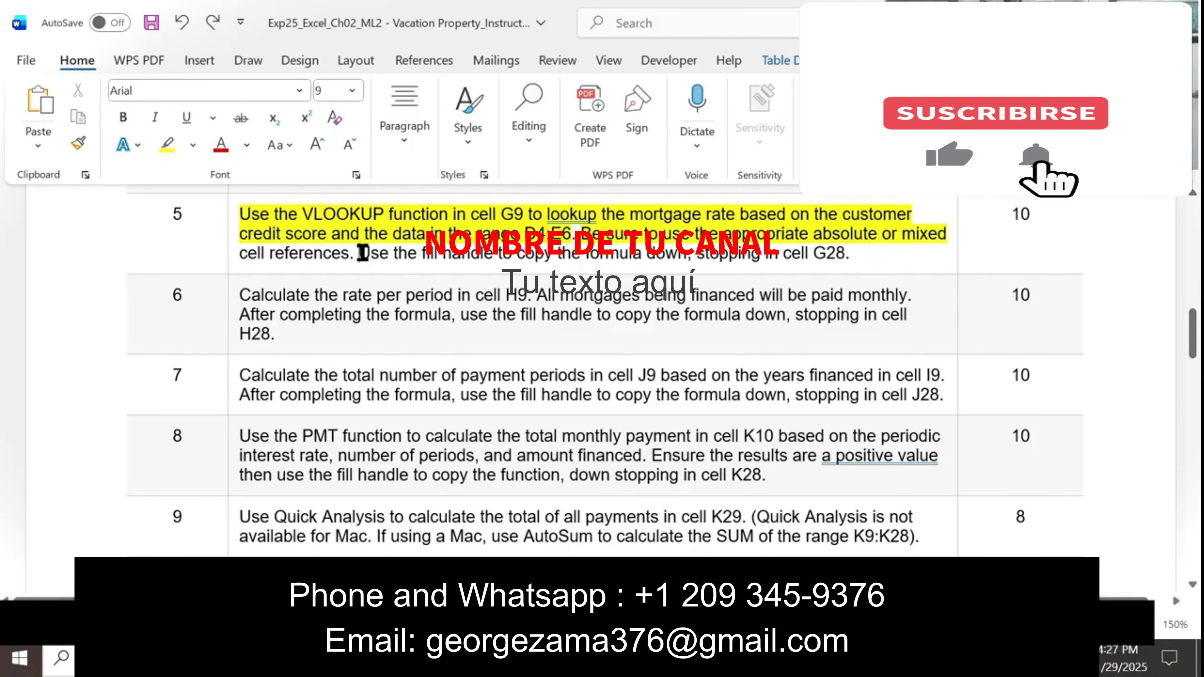
mouse_move(363, 253)
mouse_down()
mouse_move(873, 253)
mouse_move(862, 251)
mouse_up()
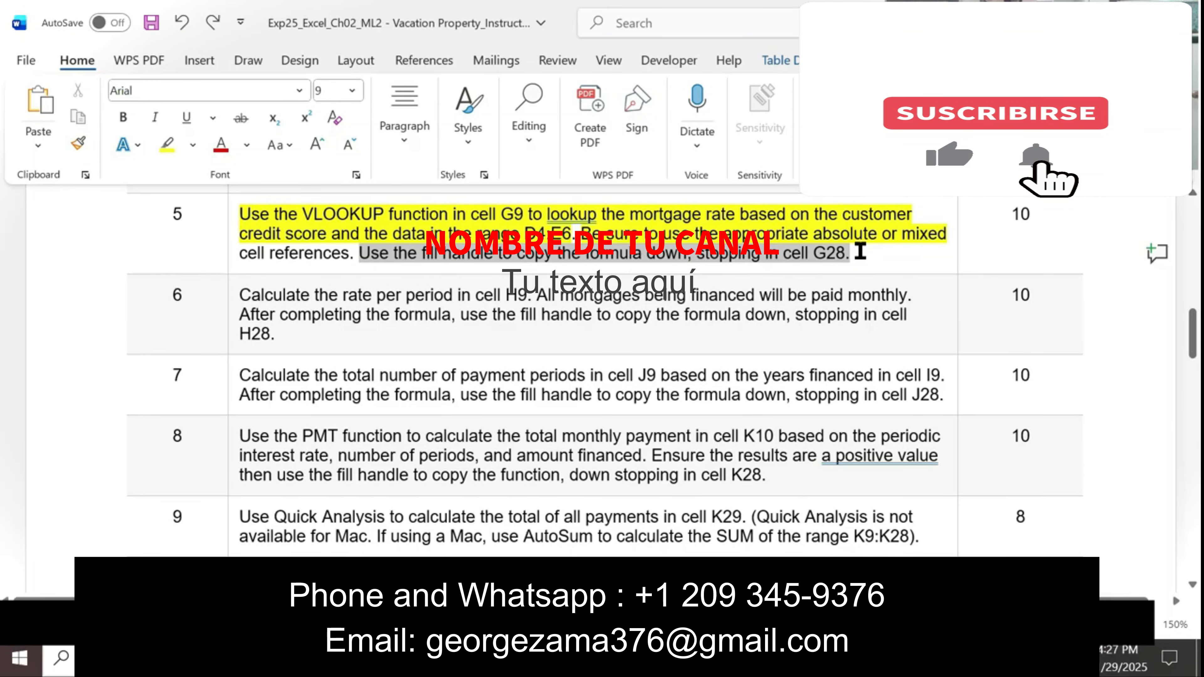
click(913, 220)
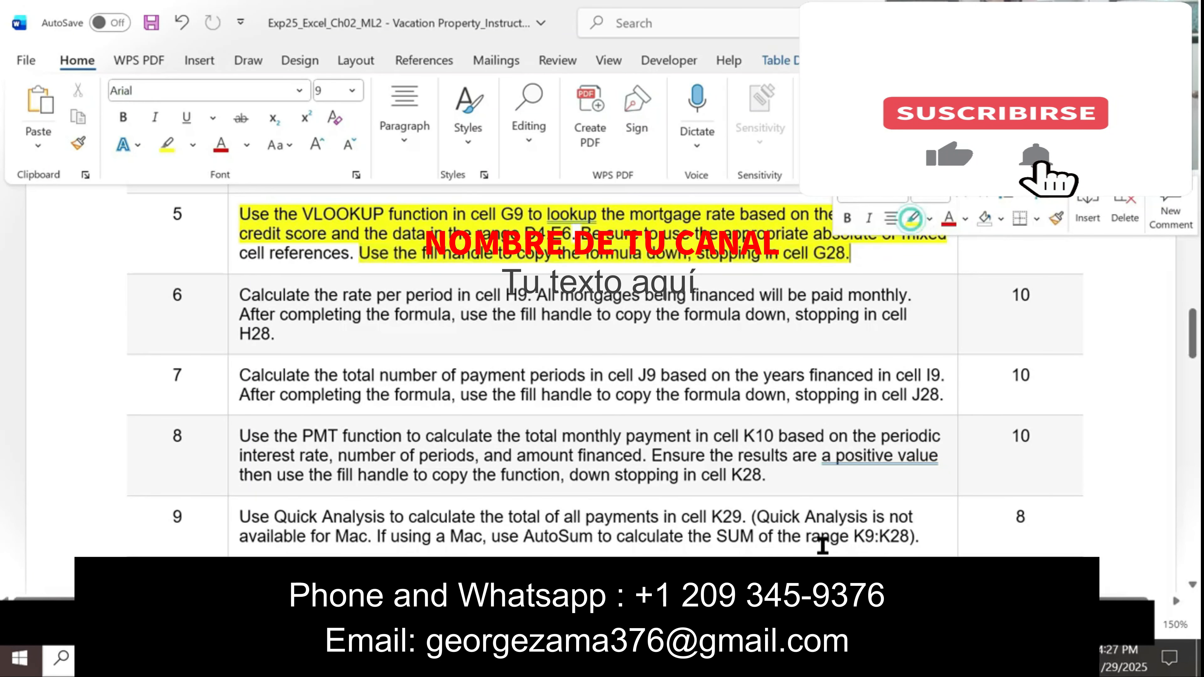
Step: Switch back to Excel and copy the Mortgage Rate formula in G9 down through G28
key(alt+Tab)
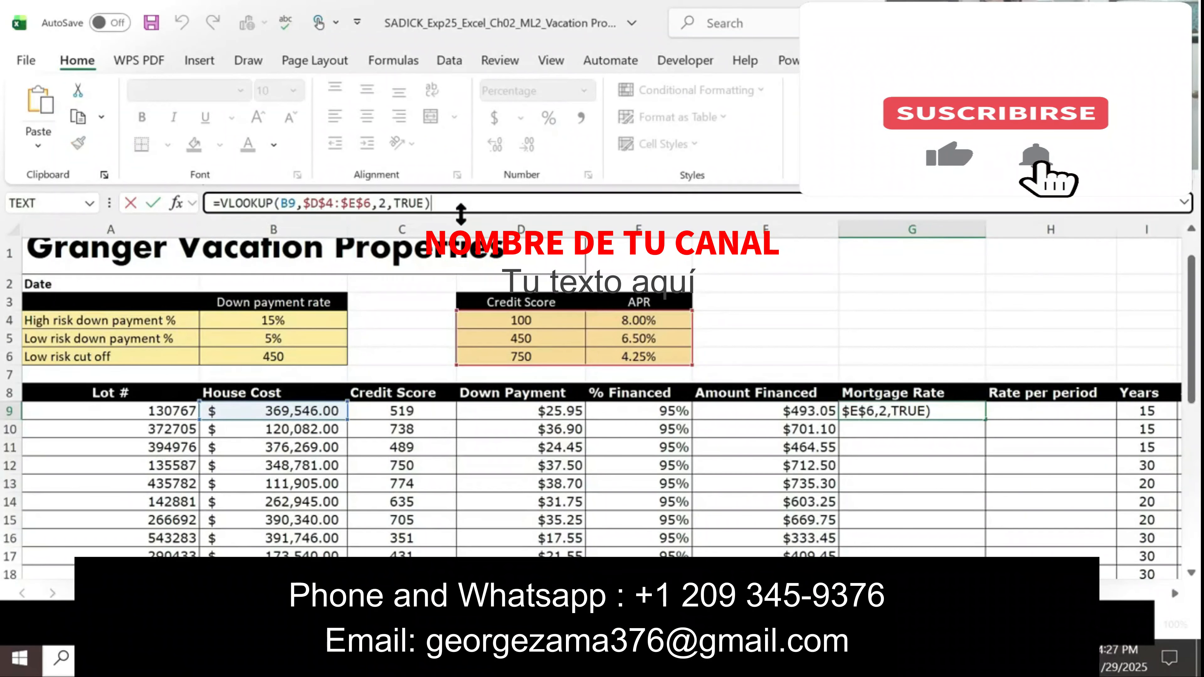
key(Return)
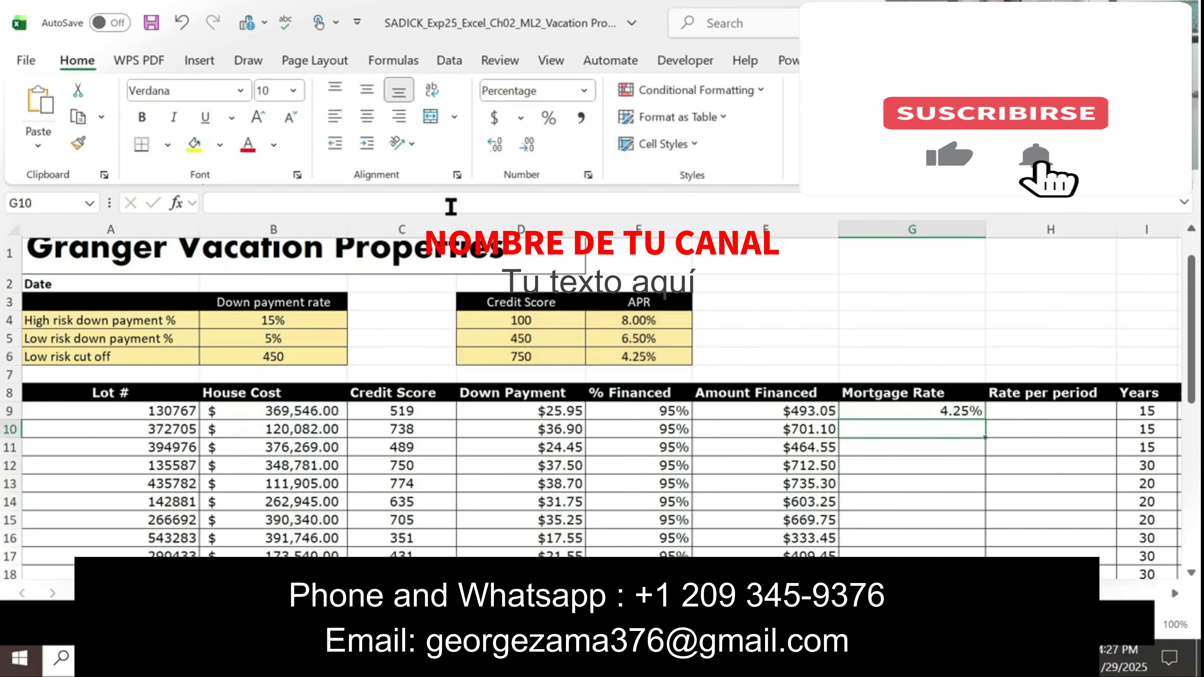
click(891, 407)
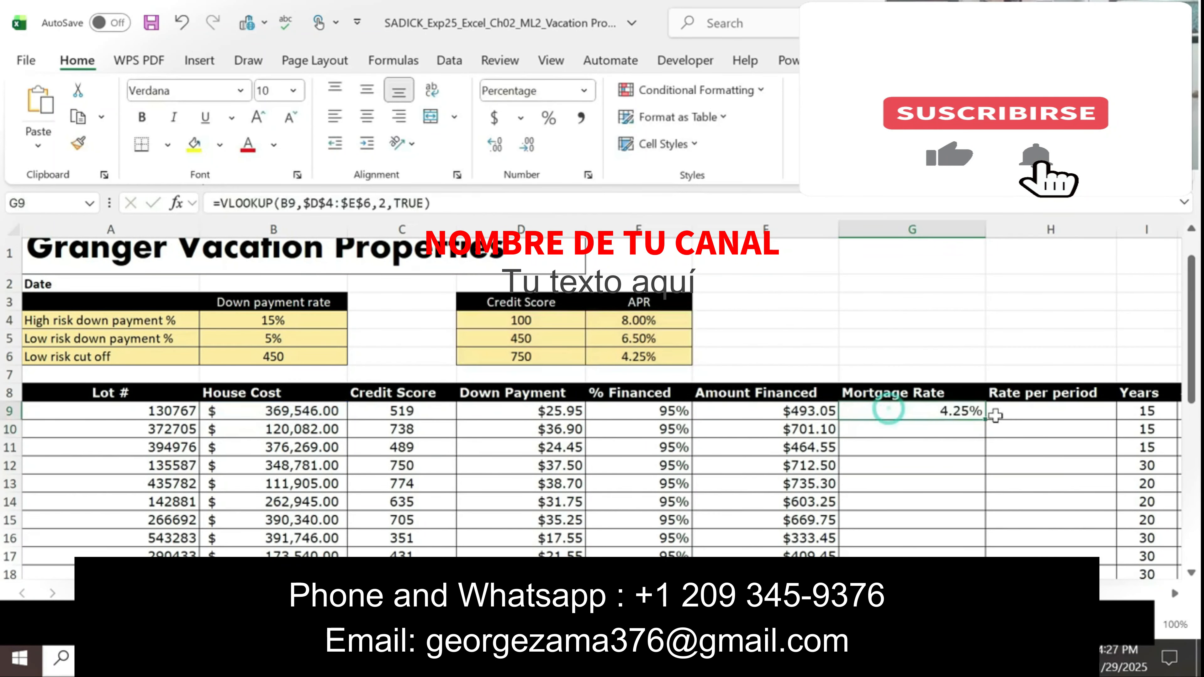
drag(984, 418, 972, 502)
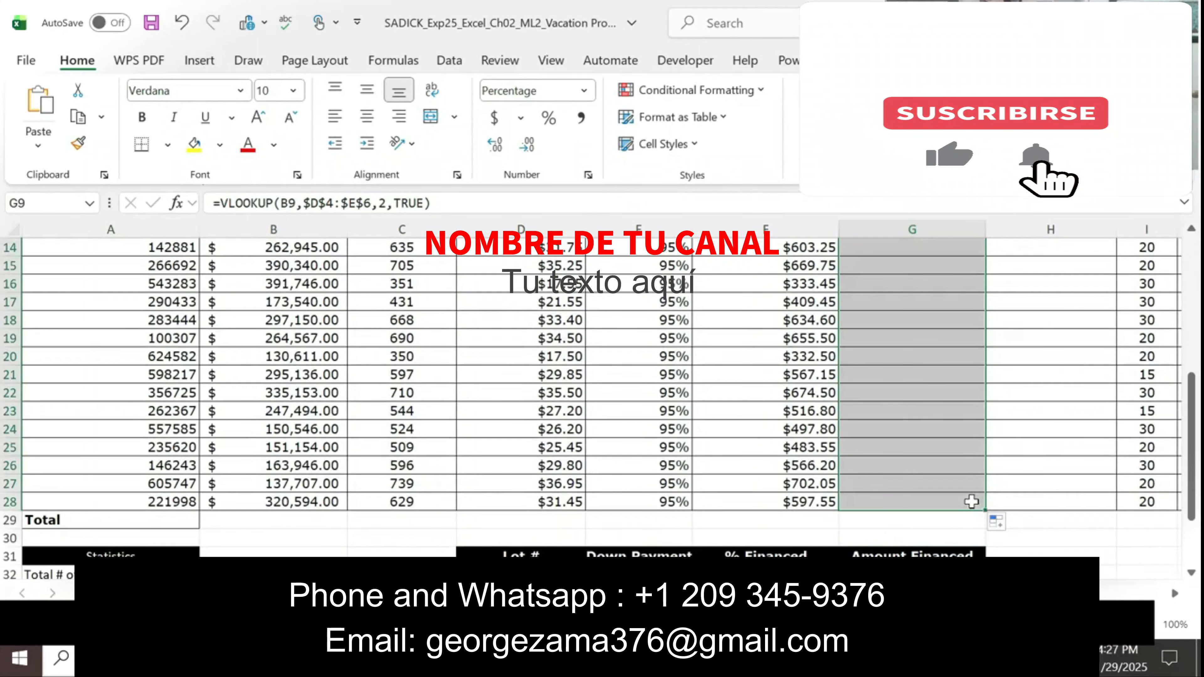
click(1001, 523)
Step: Change the table array in the G9 VLOOKUP formula to the relative reference D4:E6
scroll(598, 399, up, 2)
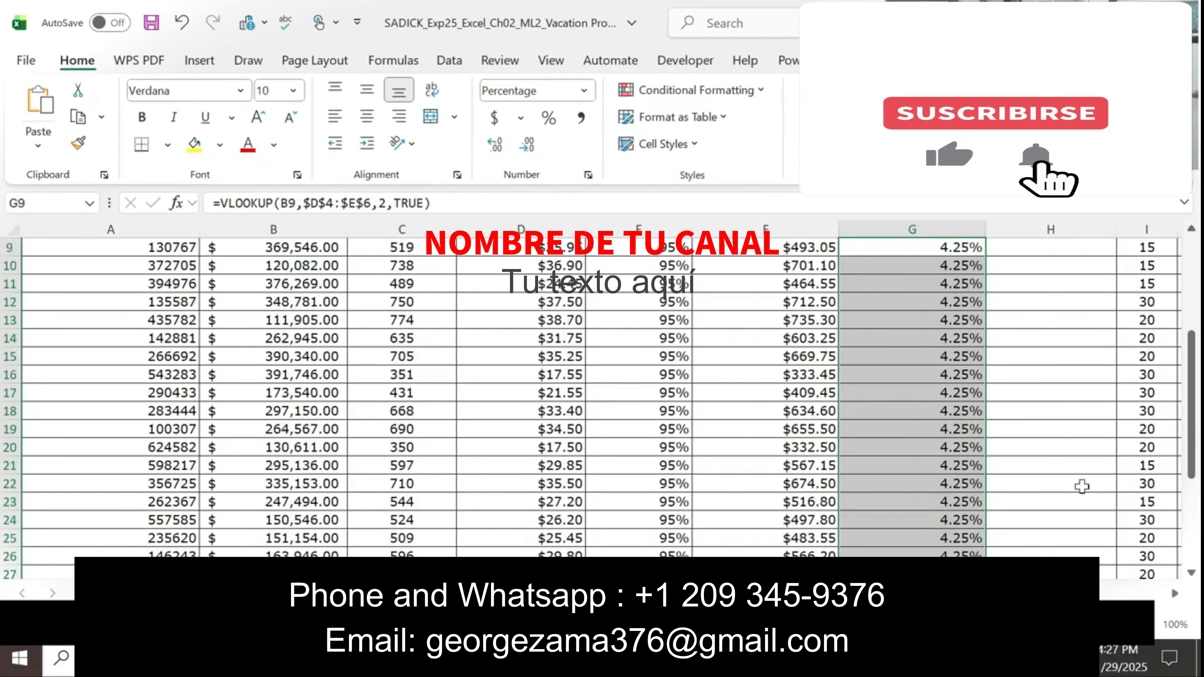
drag(1192, 437, 981, 327)
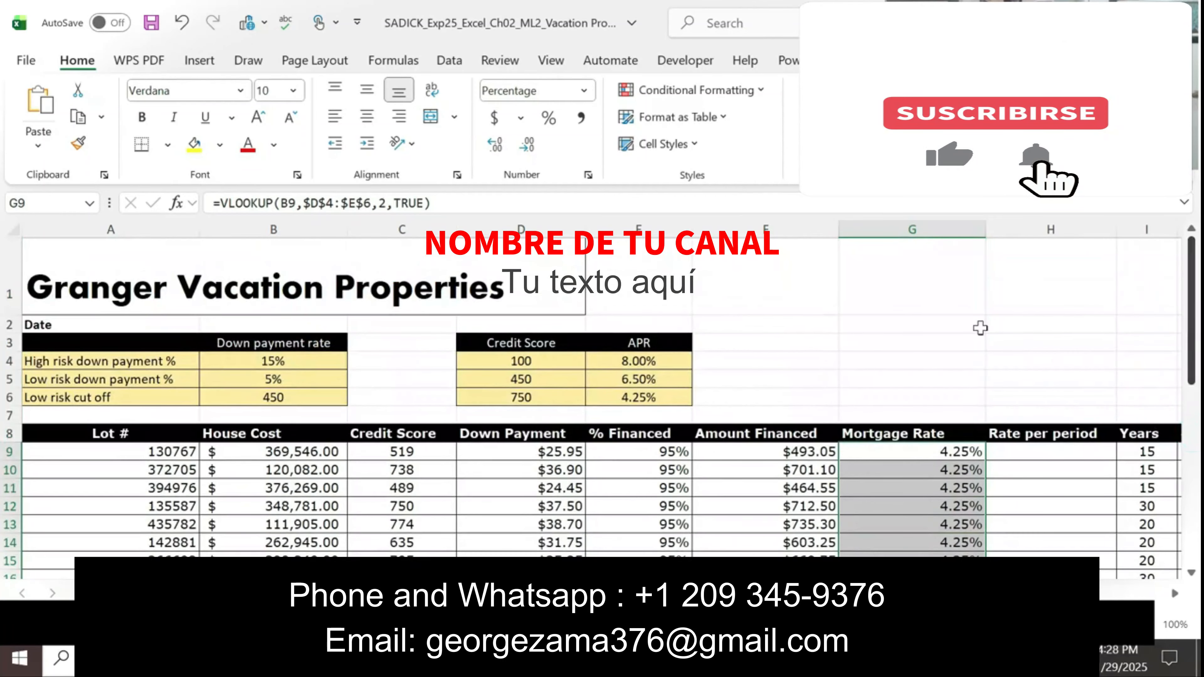
click(450, 202)
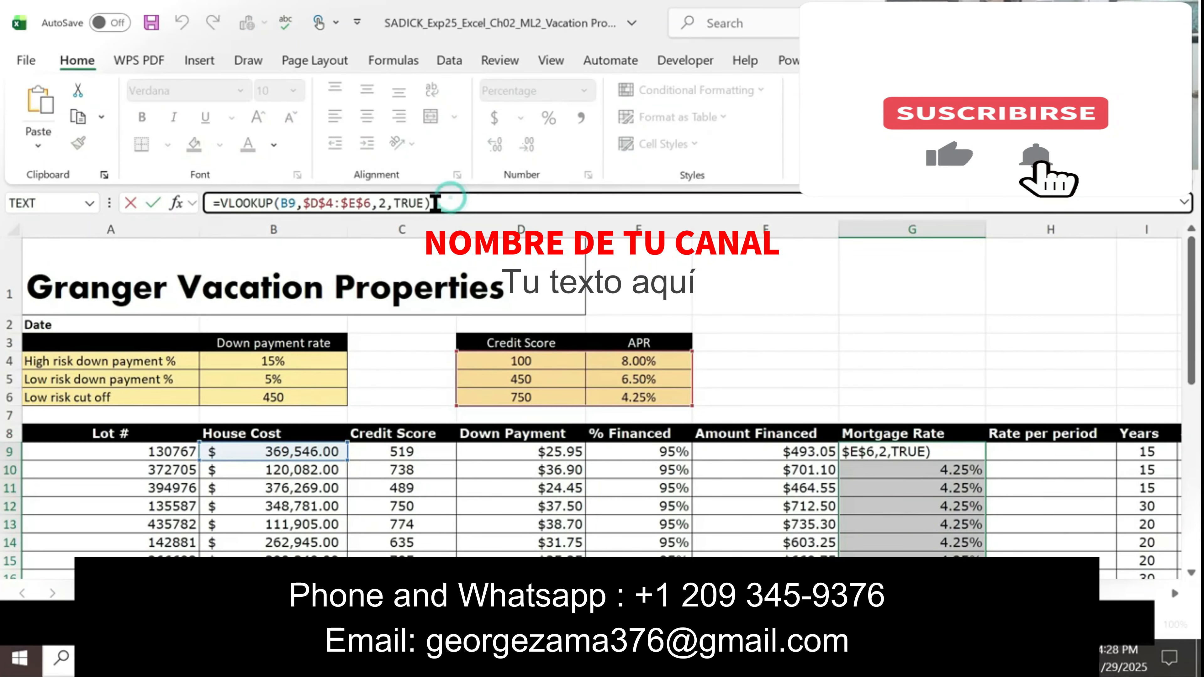
drag(374, 199, 314, 199)
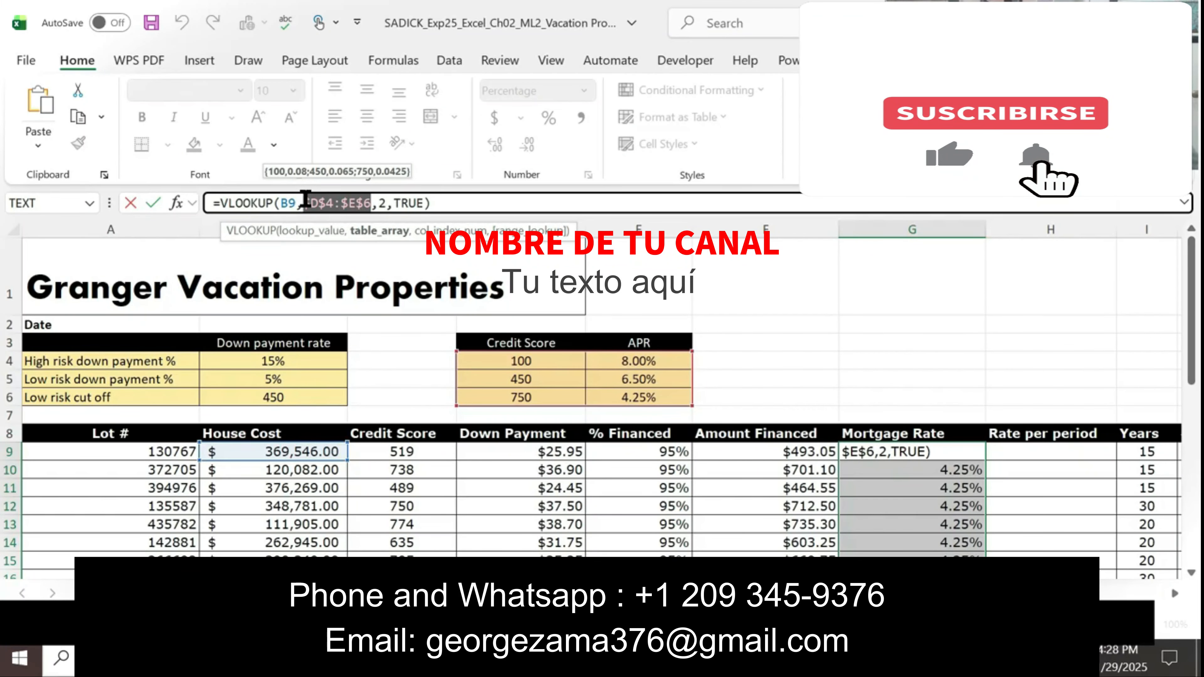
key(F4)
key(F4)
key(F4)
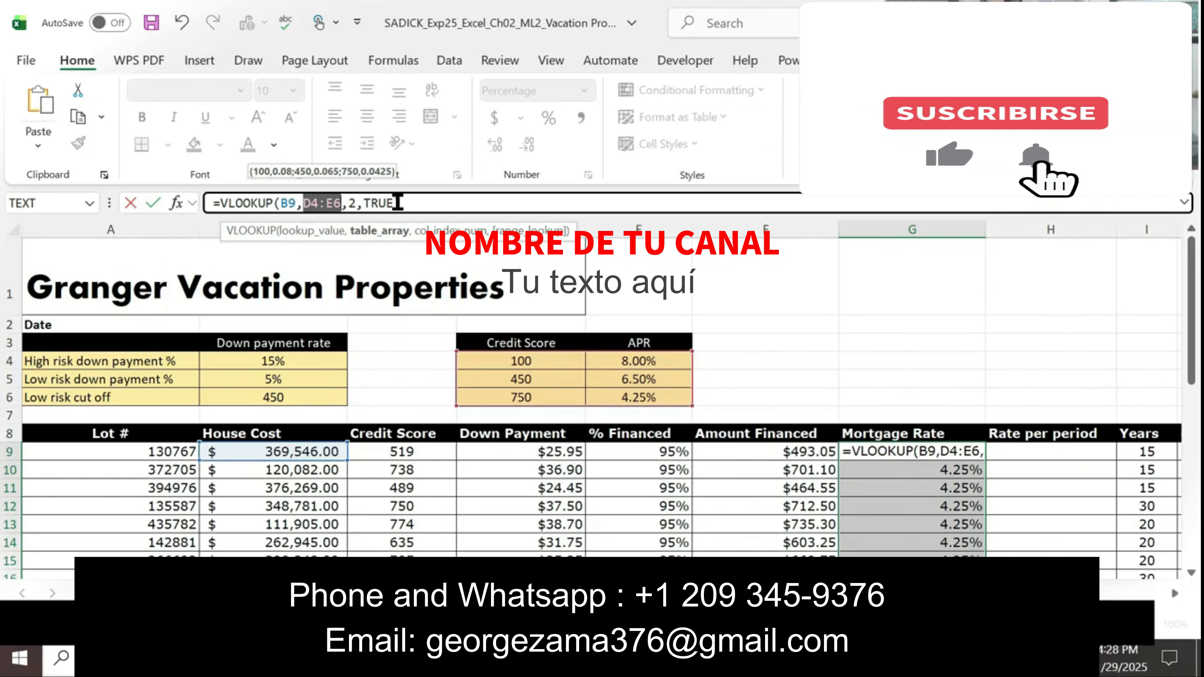
click(412, 203)
key(Return)
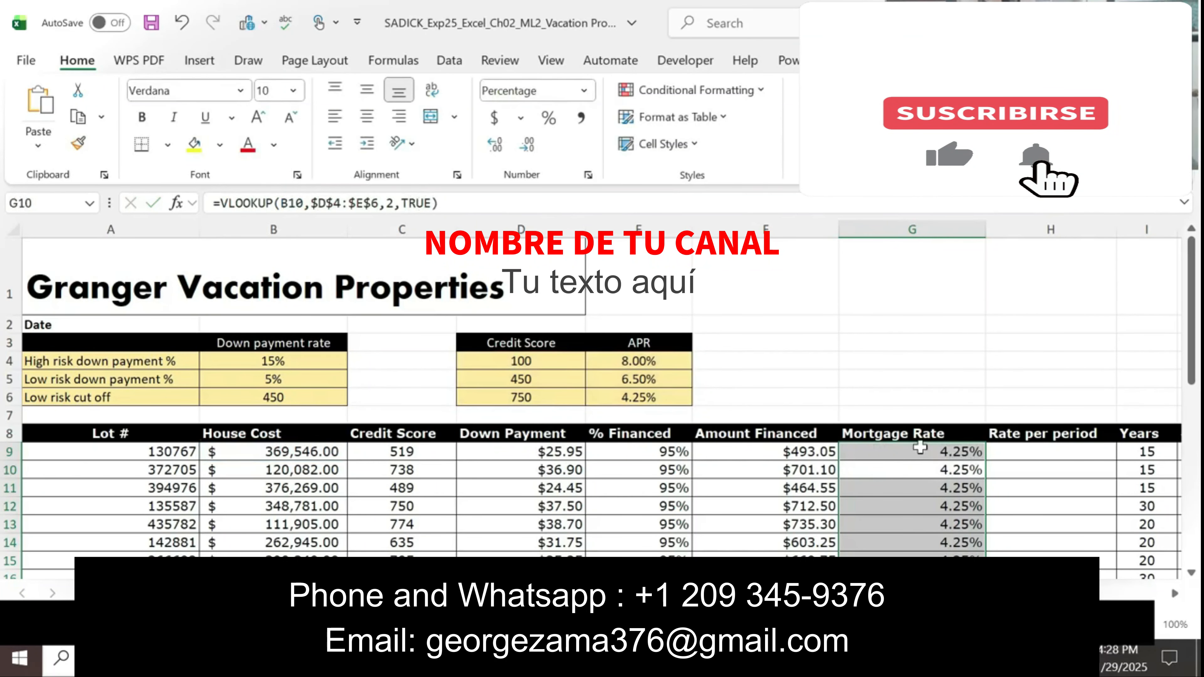
Step: Try copying the G9 formula with the relative table reference down the Mortgage Rate column
click(972, 454)
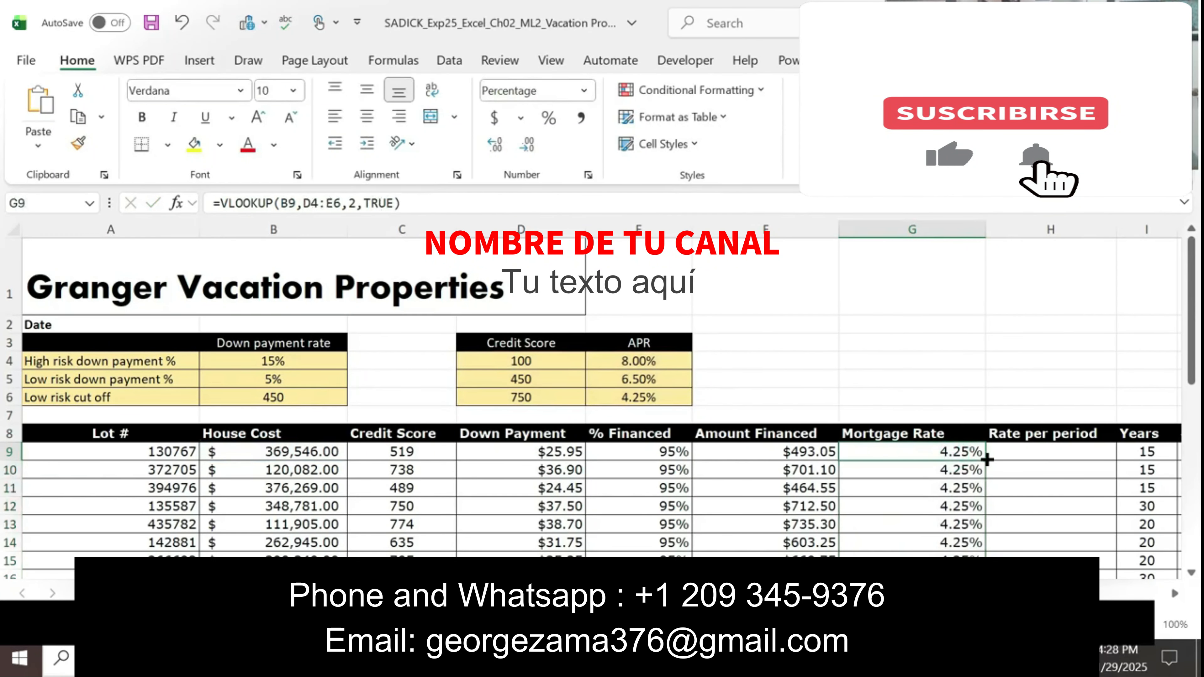
key(ctrl+shift+Down)
double_click(988, 459)
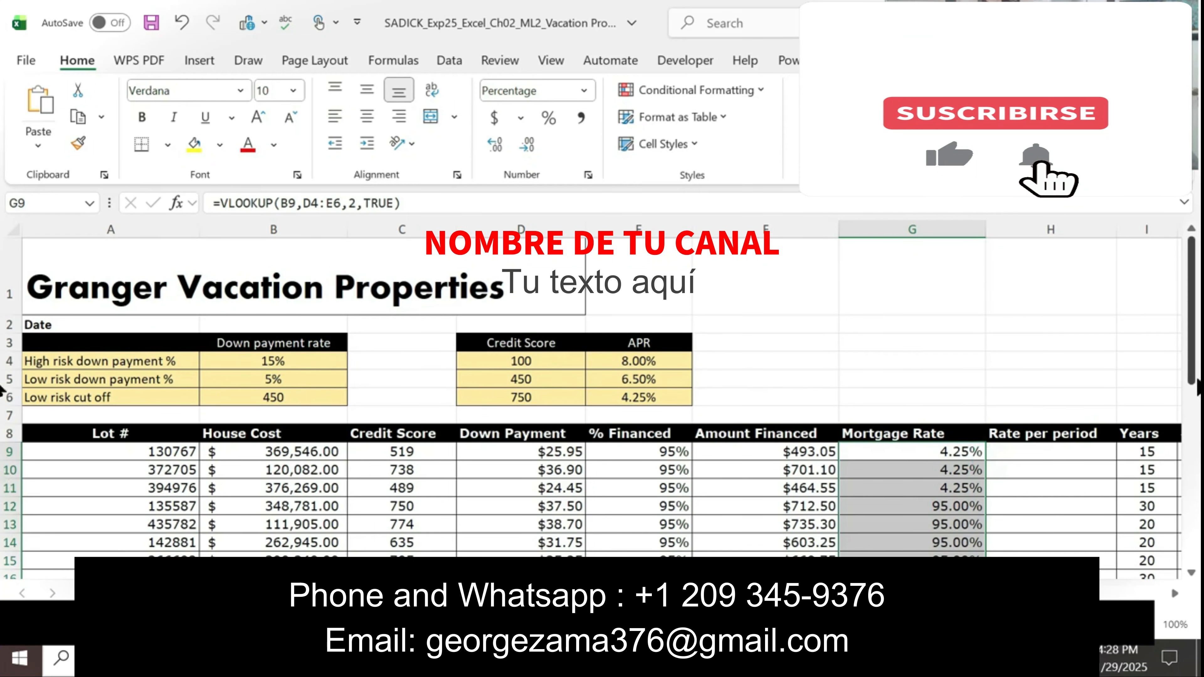
drag(1192, 365, 1195, 377)
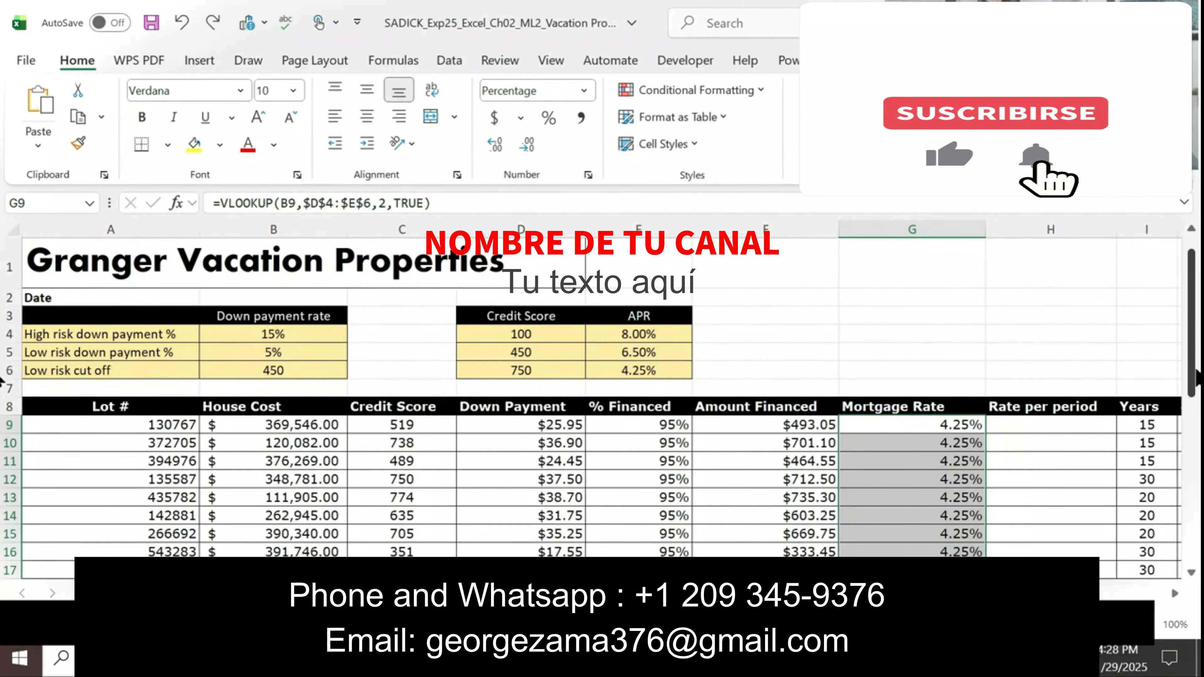
Step: Review the VLOOKUP formula in G9 and compare it with the item 5 instructions in Word, returning to Excel
click(453, 203)
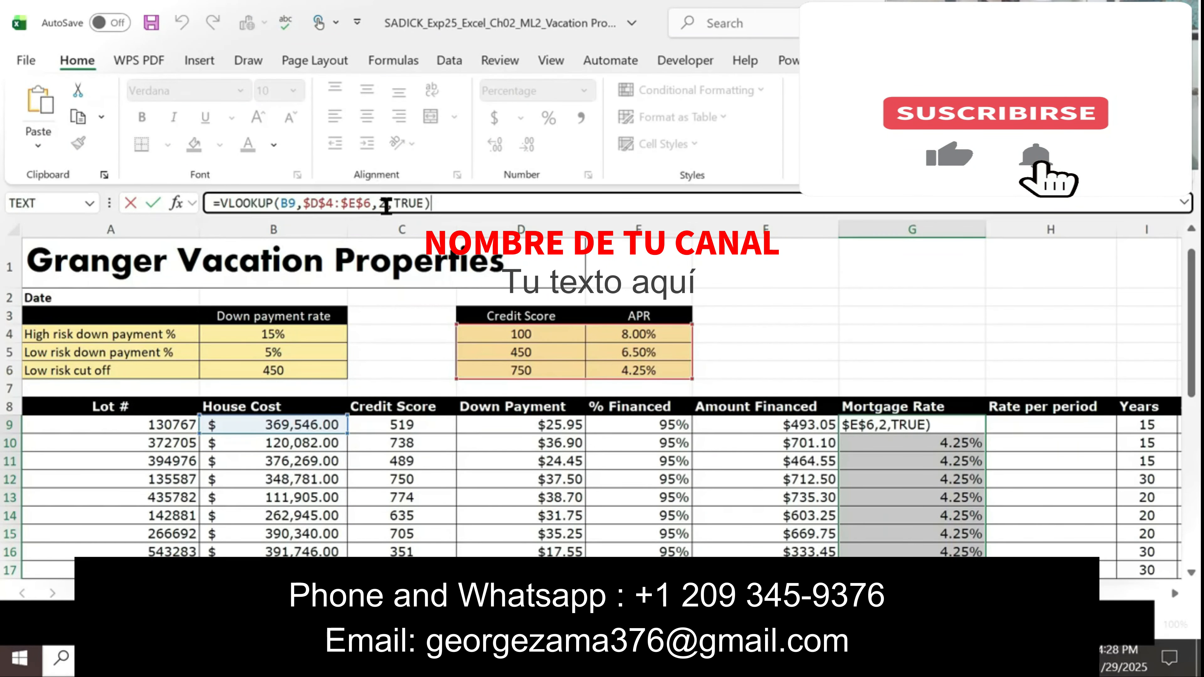
click(461, 203)
key(Return)
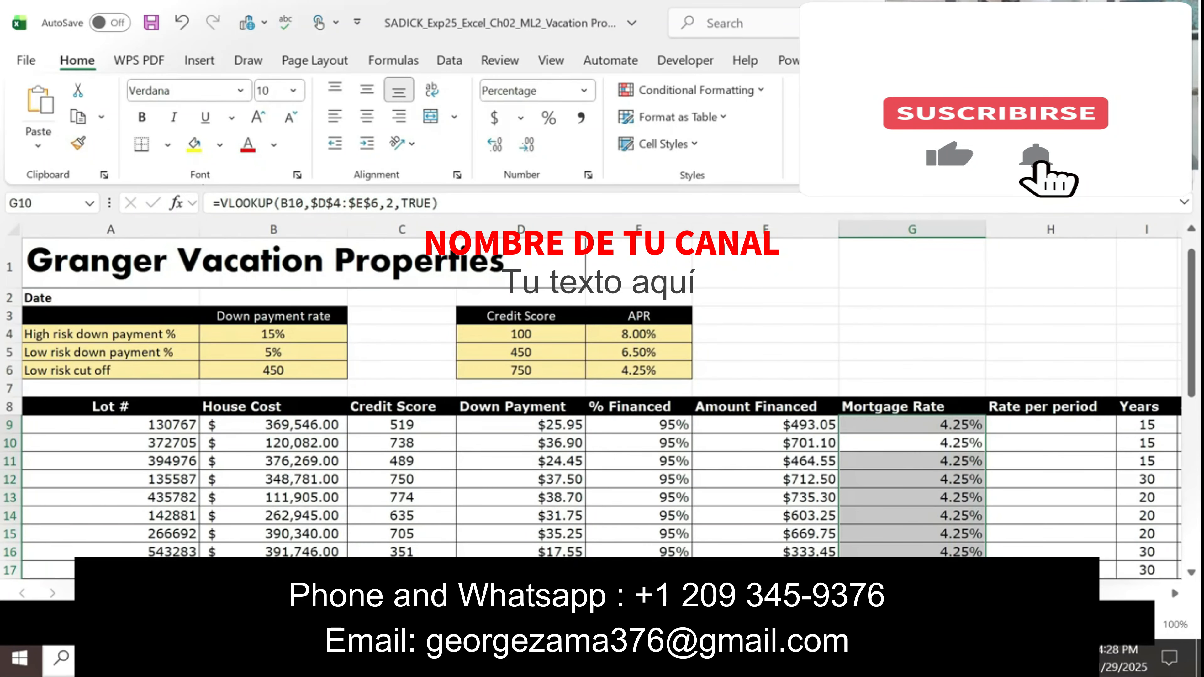
key(alt+Tab)
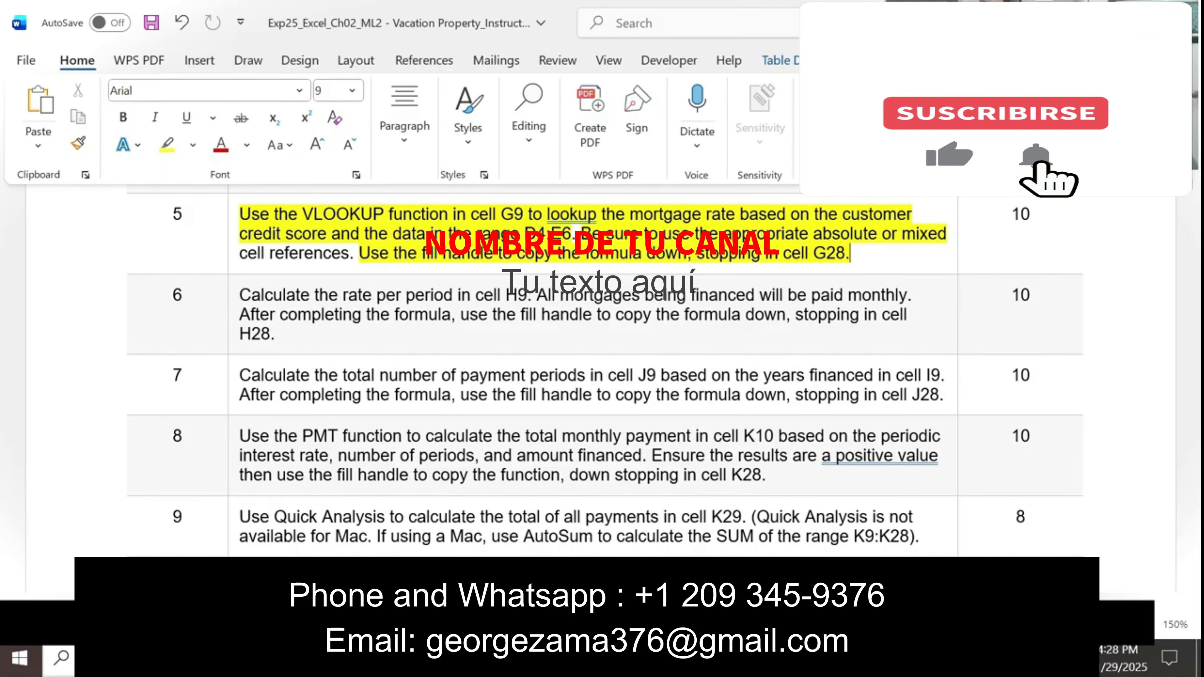
key(alt+Tab)
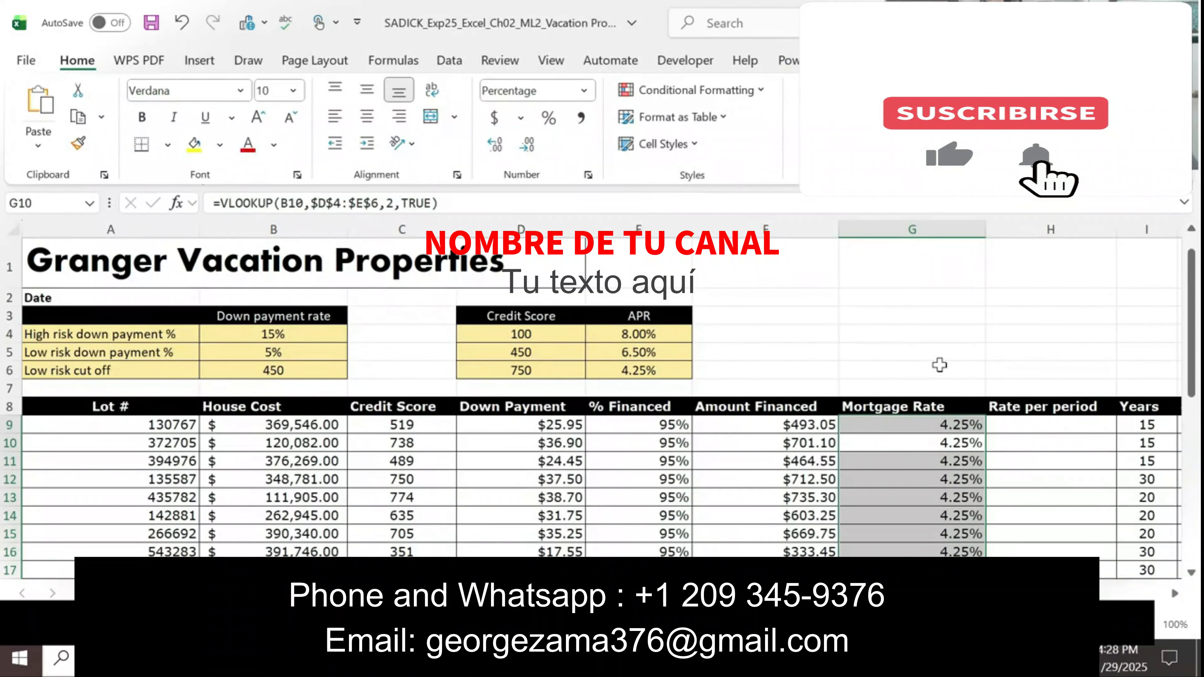
Step: Change the lookup value in the G9 VLOOKUP formula to the credit score cell C9, giving =VLOOKUP(C9,$D$4:$E$6,2,TRUE)
click(889, 426)
click(449, 203)
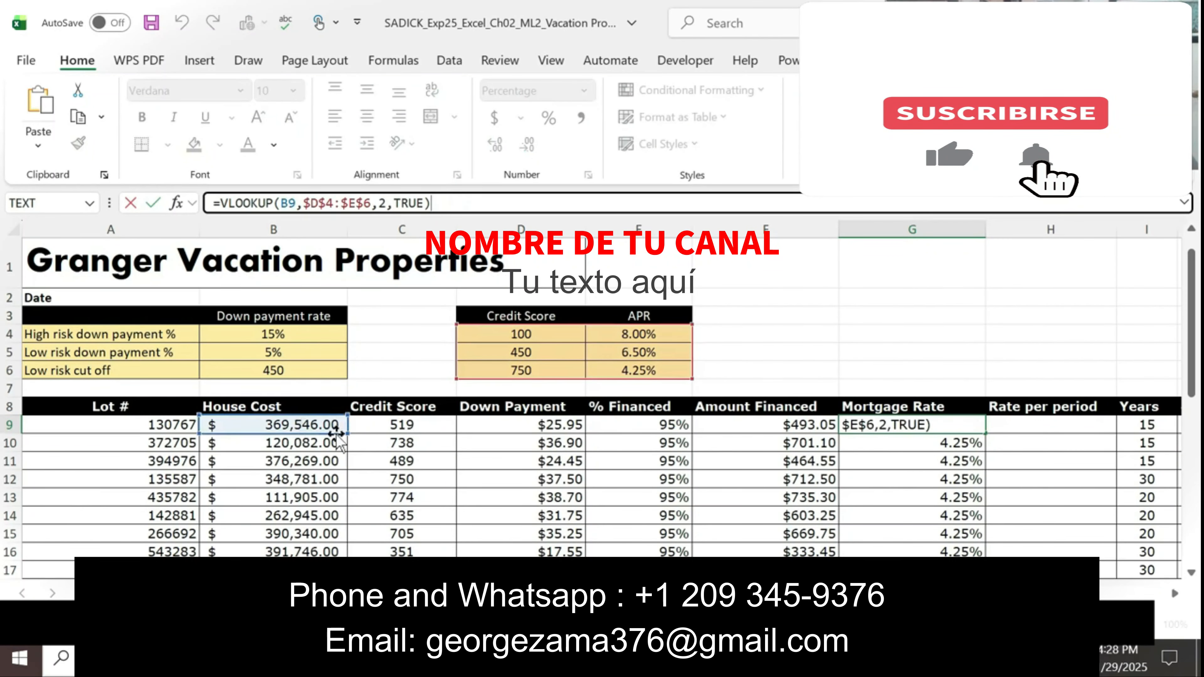
double_click(289, 203)
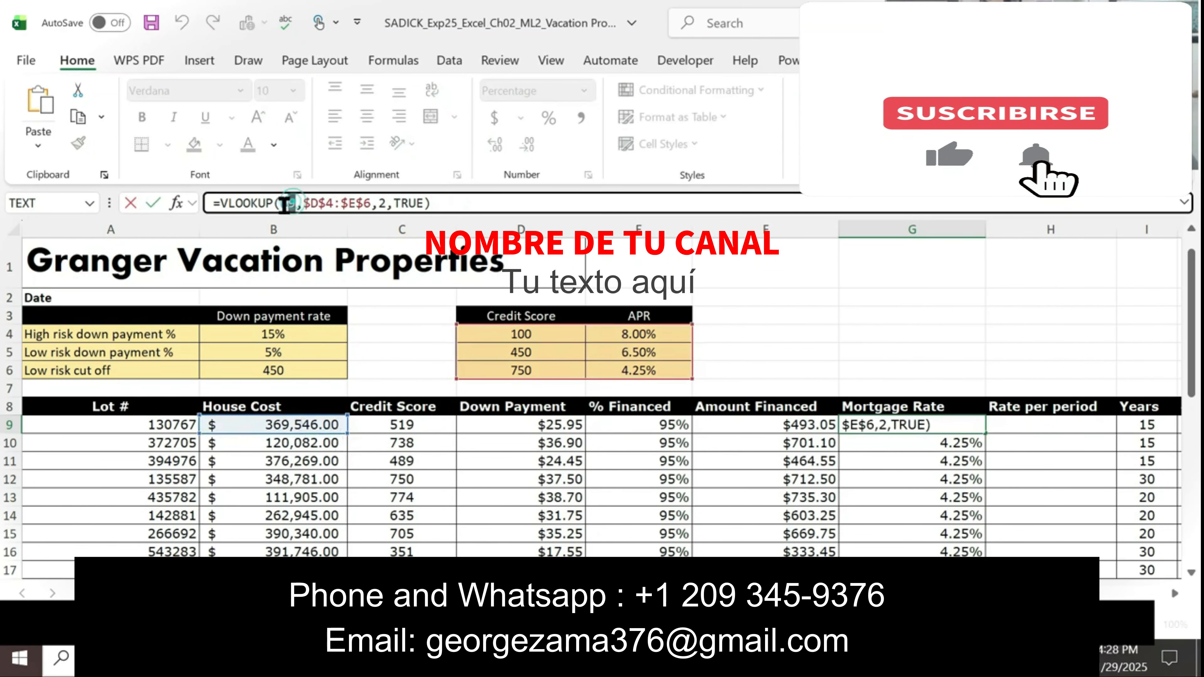
click(400, 423)
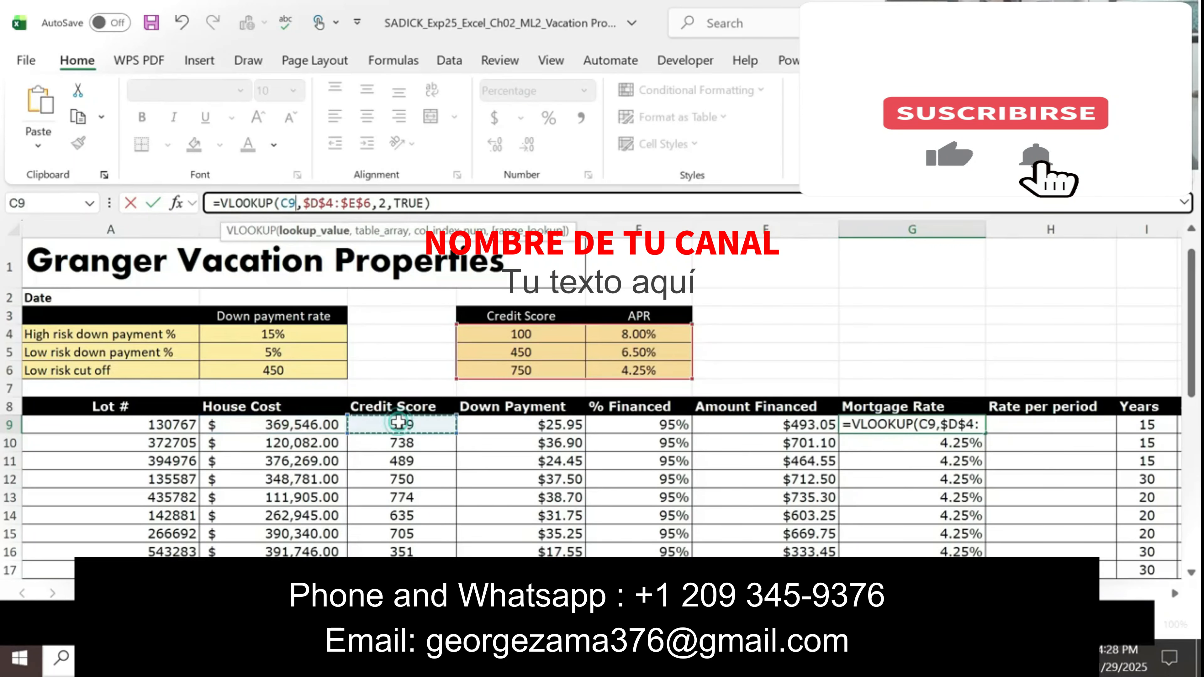
click(446, 203)
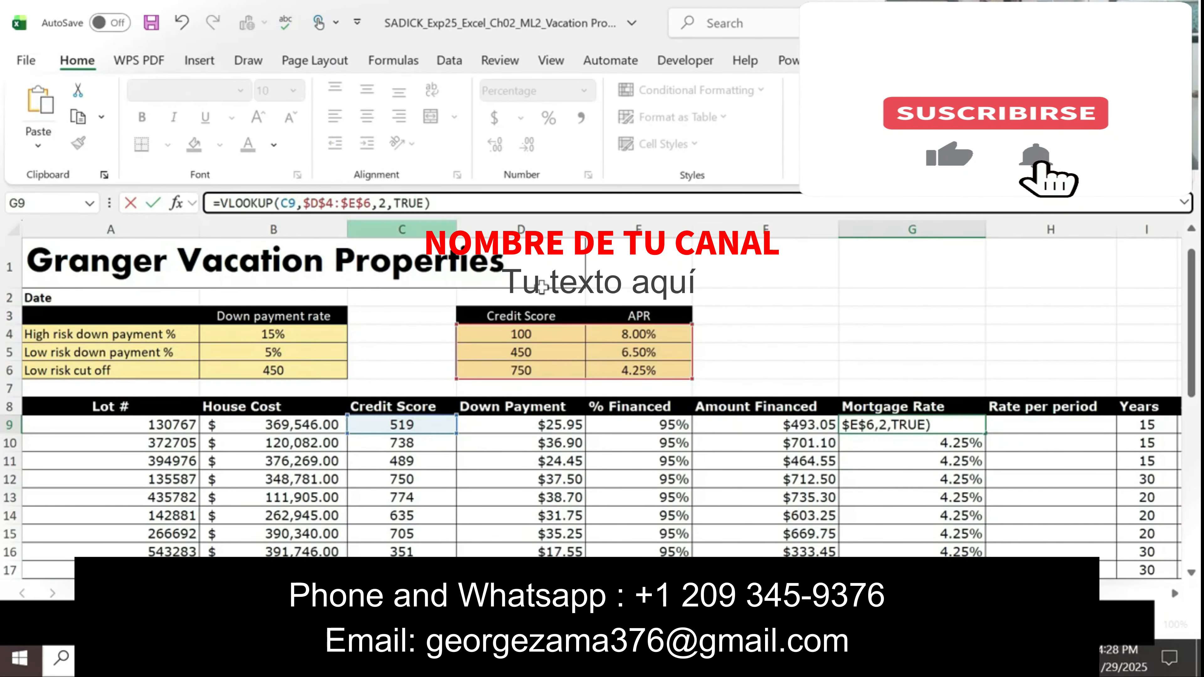
click(437, 203)
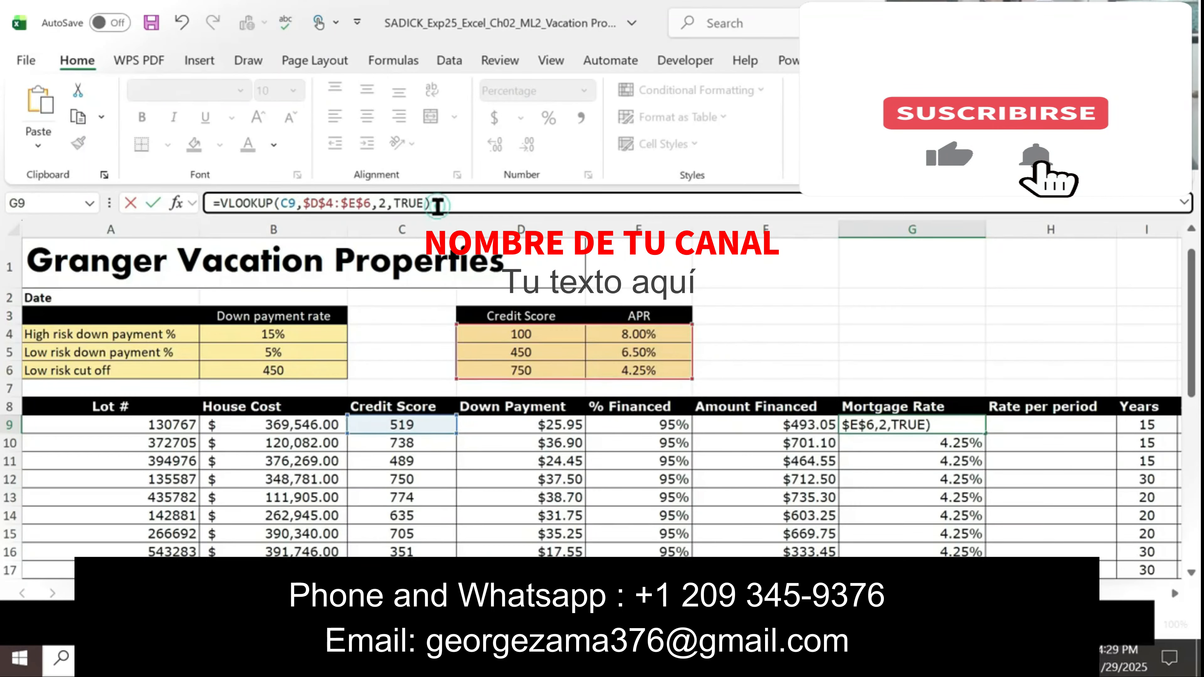
key(Return)
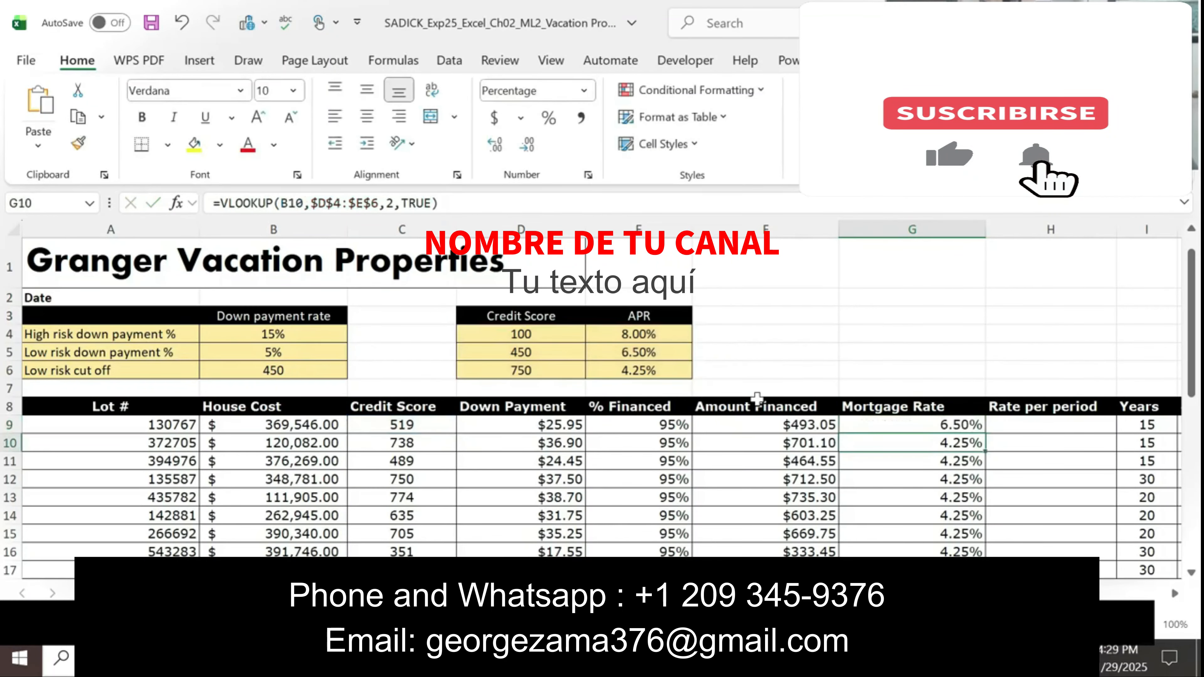
Step: Copy the corrected G9 formula down through G28, filling without formatting
click(937, 424)
double_click(987, 433)
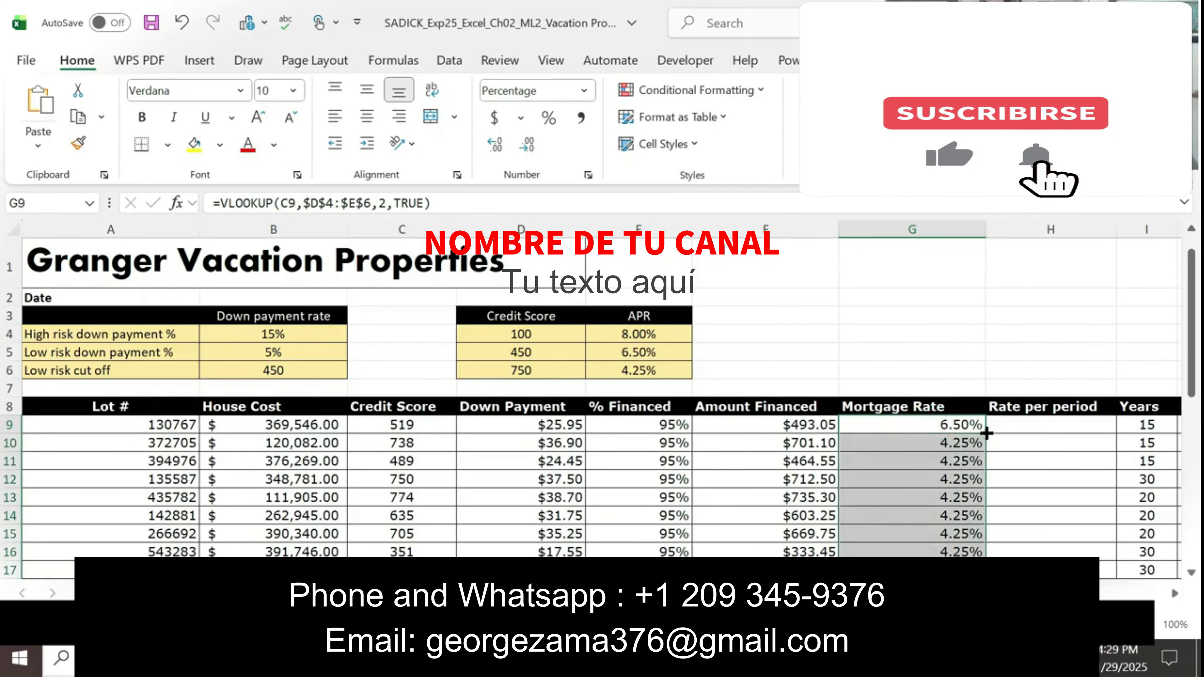
drag(1187, 322, 1192, 545)
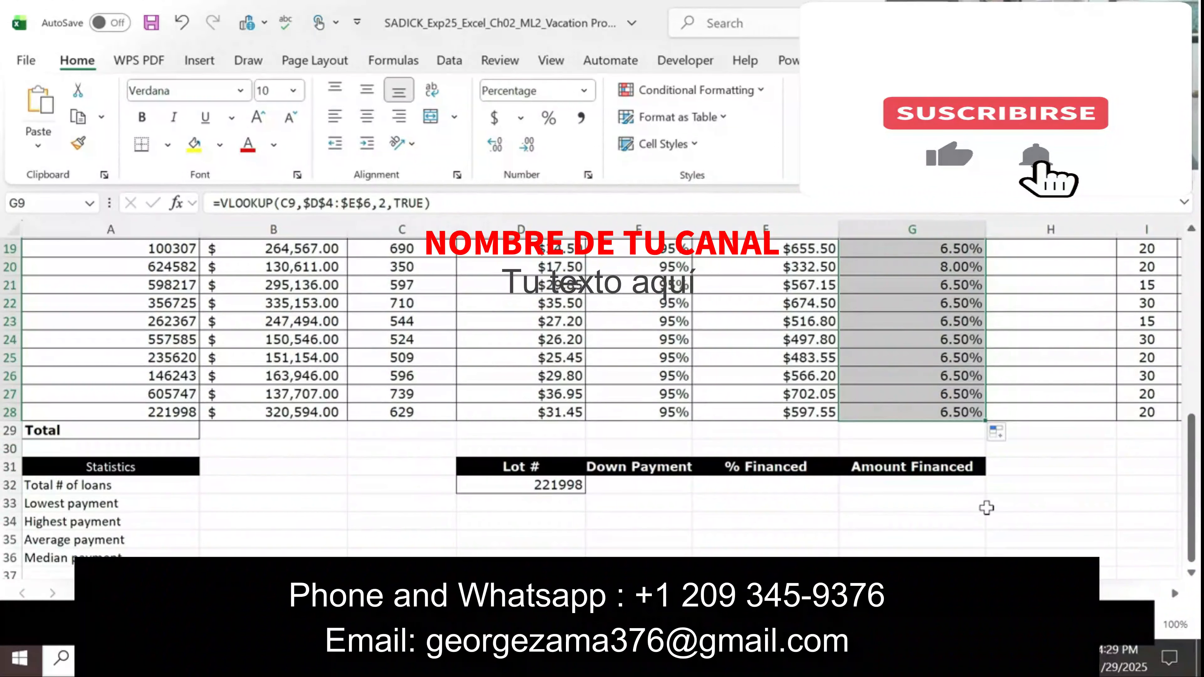
click(1000, 432)
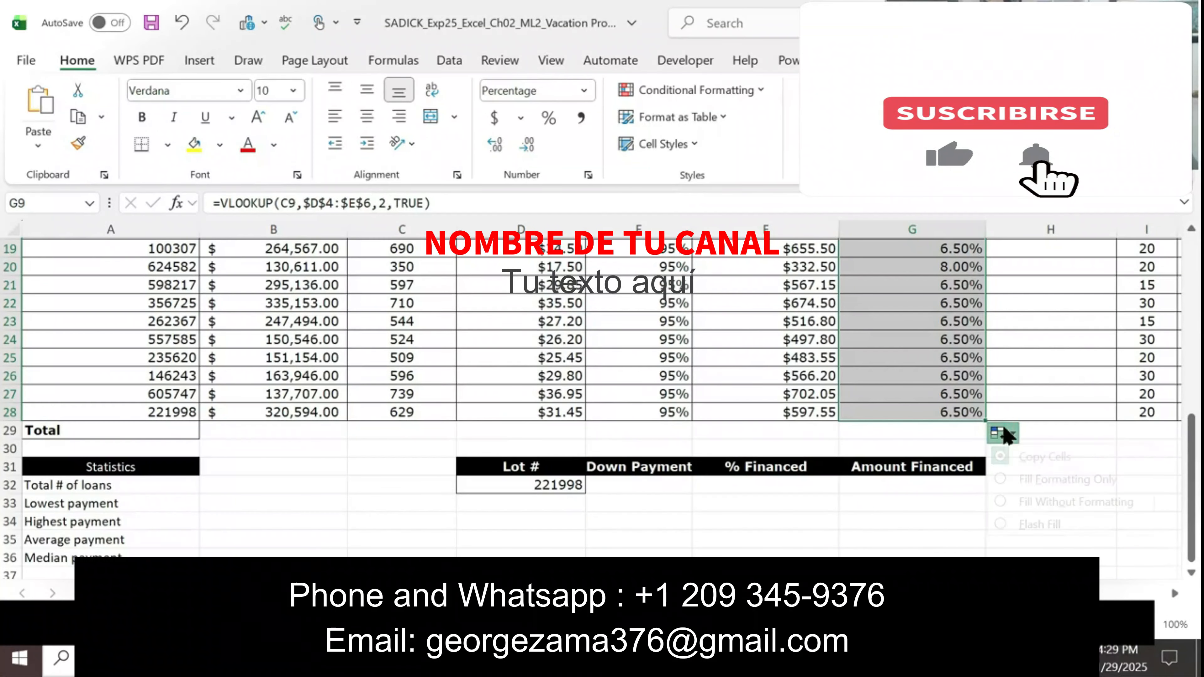
click(1044, 503)
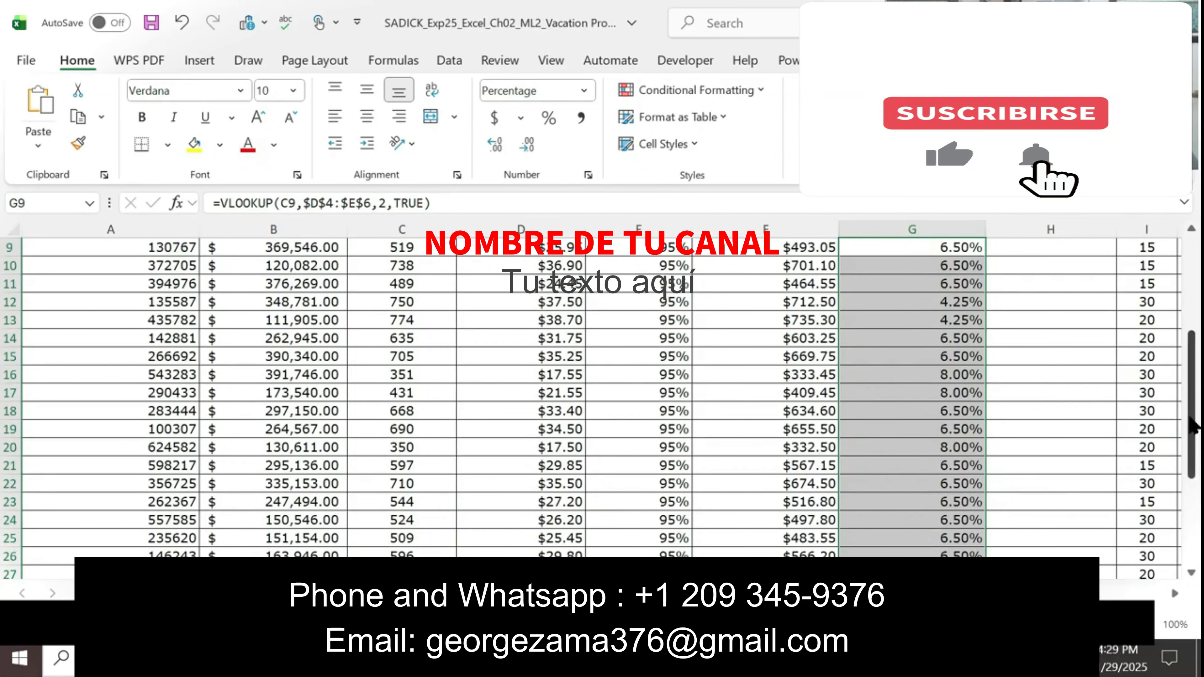
drag(1191, 434, 1189, 343)
click(982, 348)
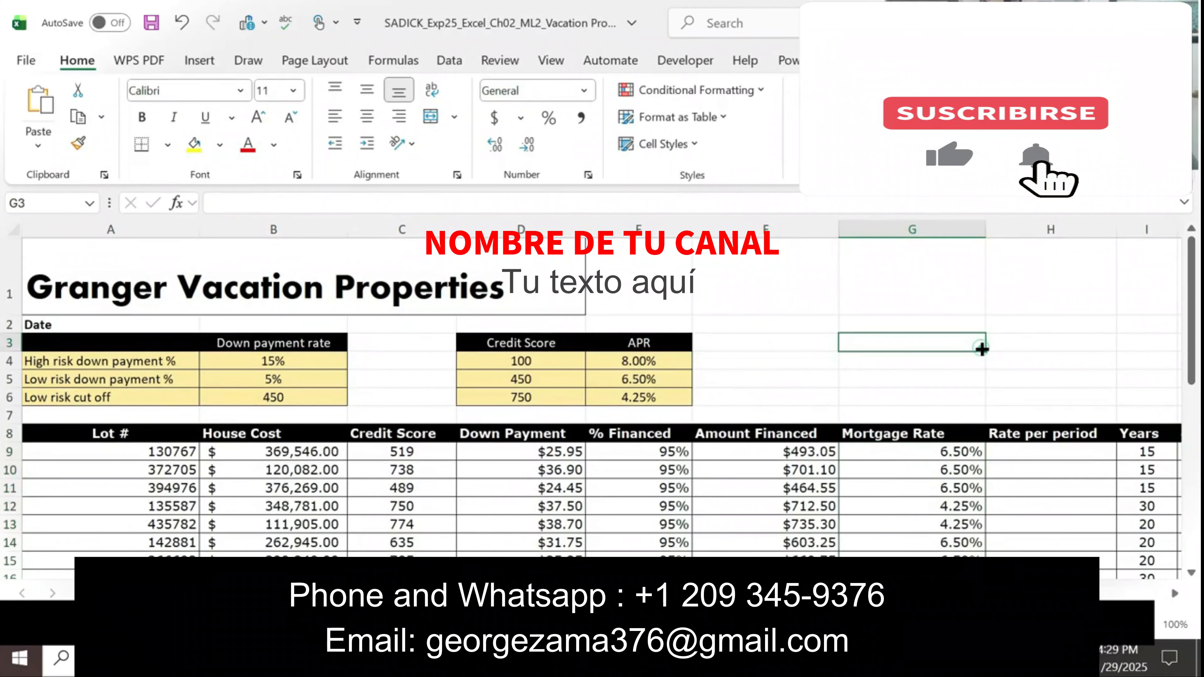
Step: Switch to the Word instructions and highlight item 6 in yellow, from "Calculate the rate per period" through "down, stopping"
key(alt+Tab)
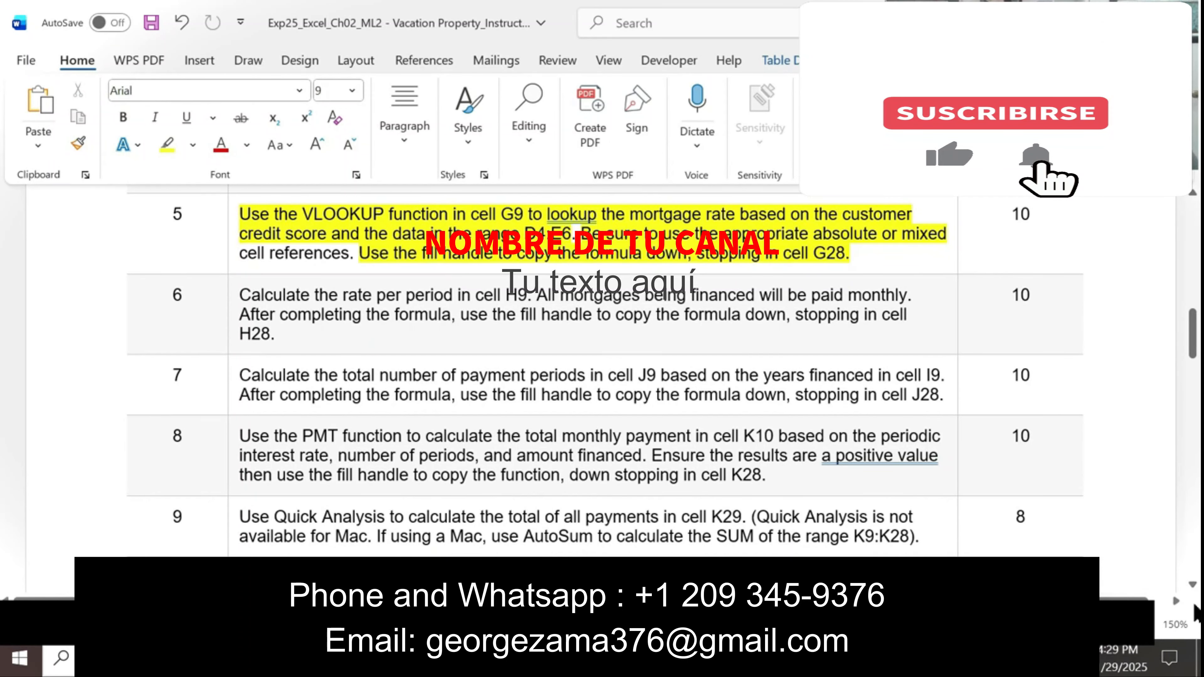
click(1194, 591)
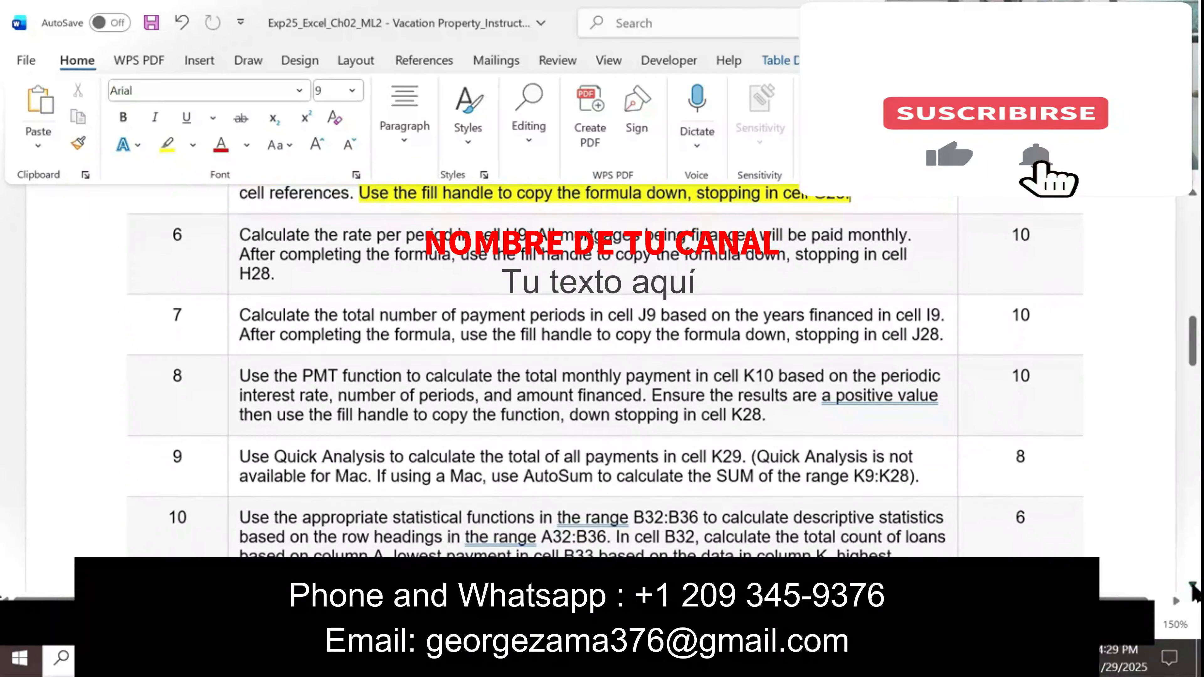
click(166, 144)
drag(239, 204, 911, 205)
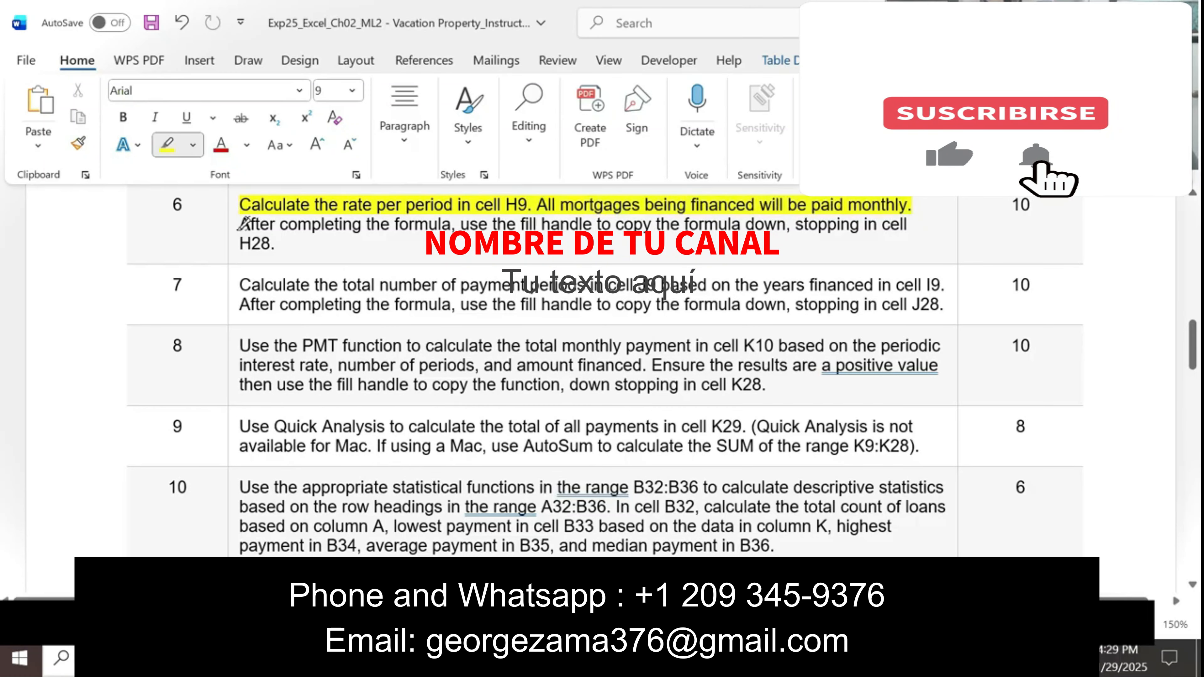
mouse_move(242, 224)
mouse_down()
mouse_move(849, 221)
mouse_move(820, 218)
mouse_up()
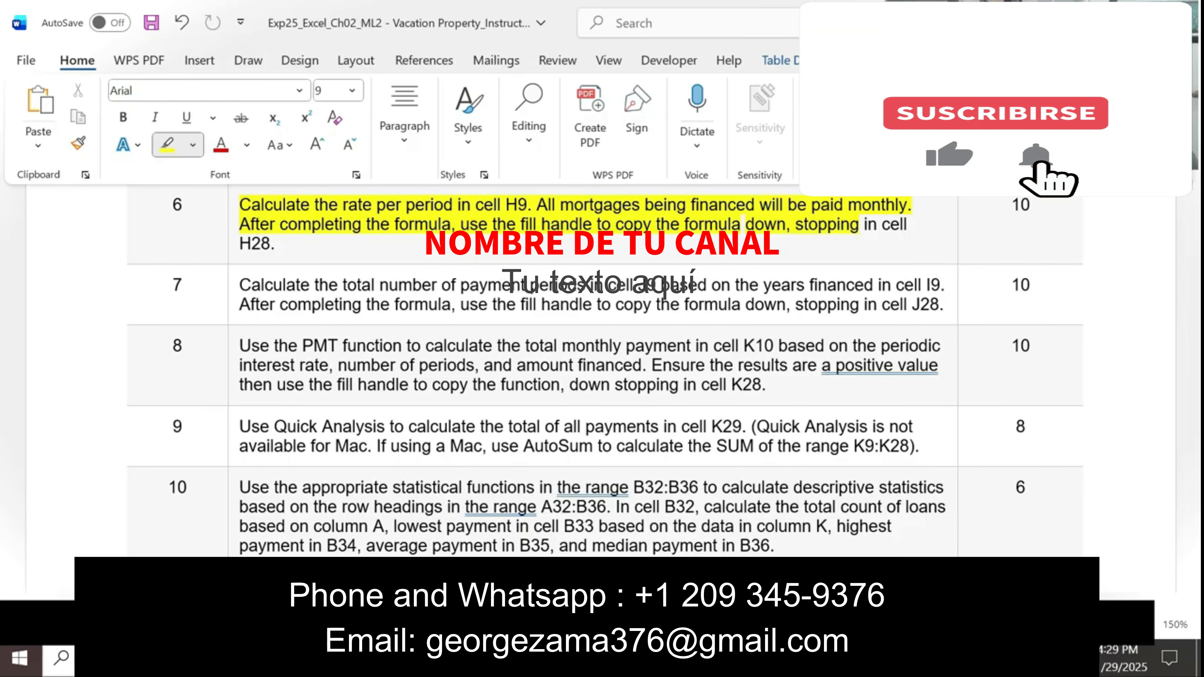
Step: Select the first Rate per period cell, H9, in Excel, and return to Word to reread the project description
key(alt+Tab)
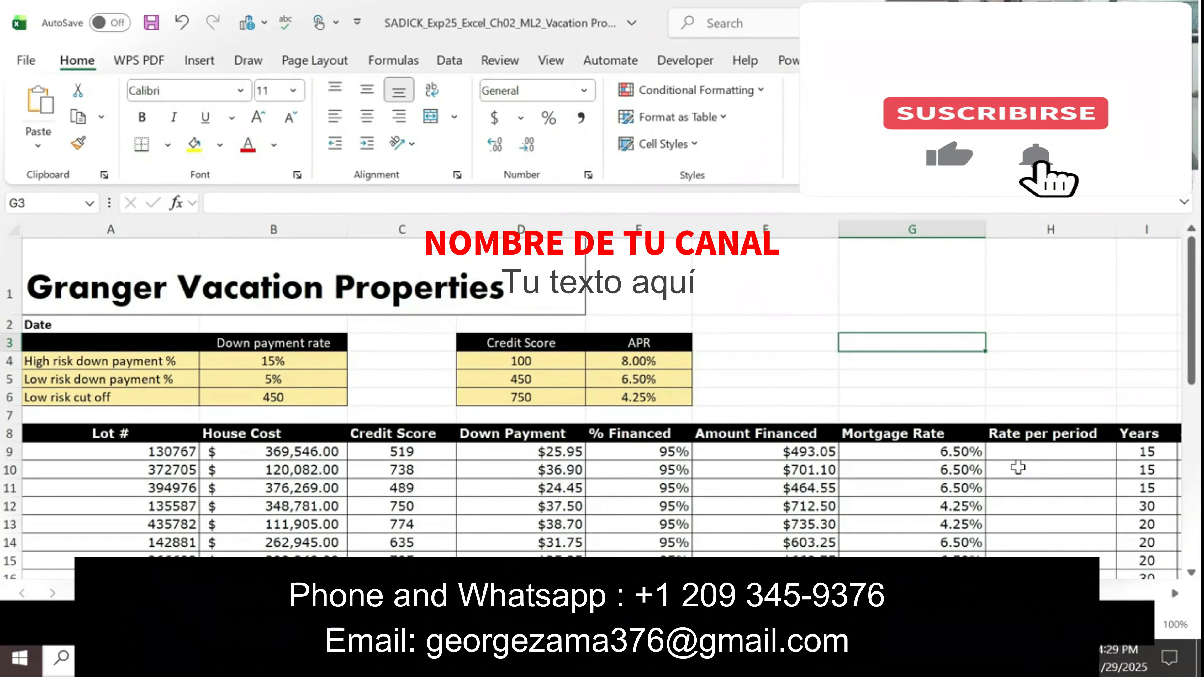
click(1016, 457)
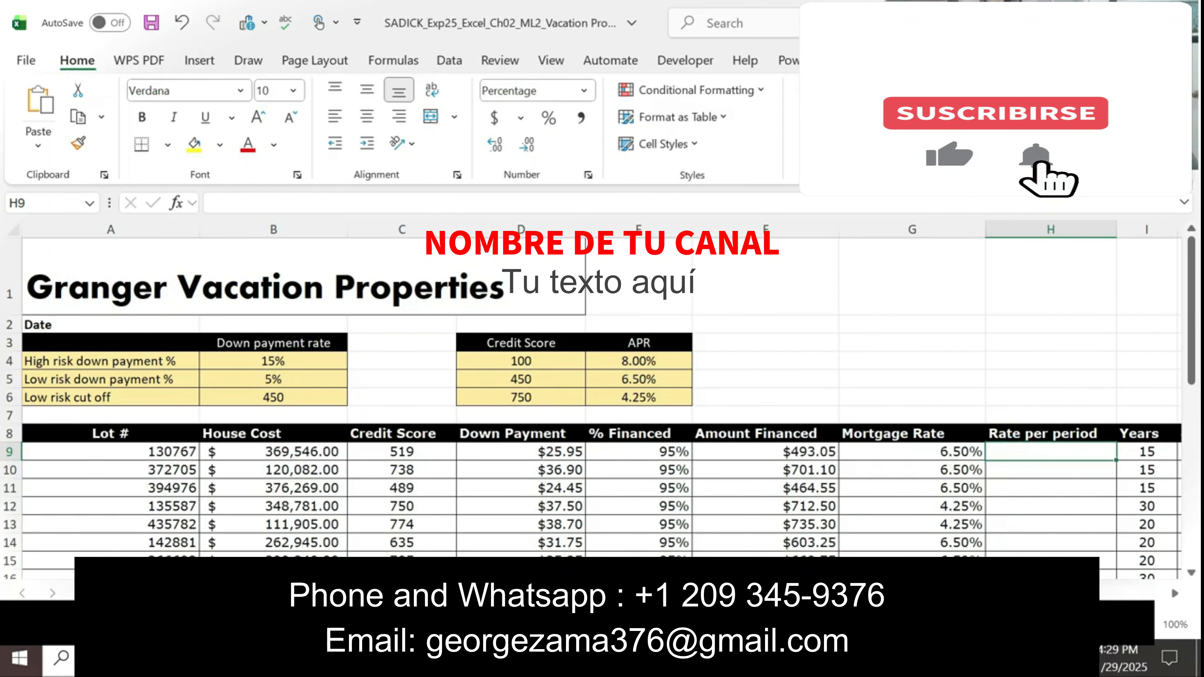
key(alt+Tab)
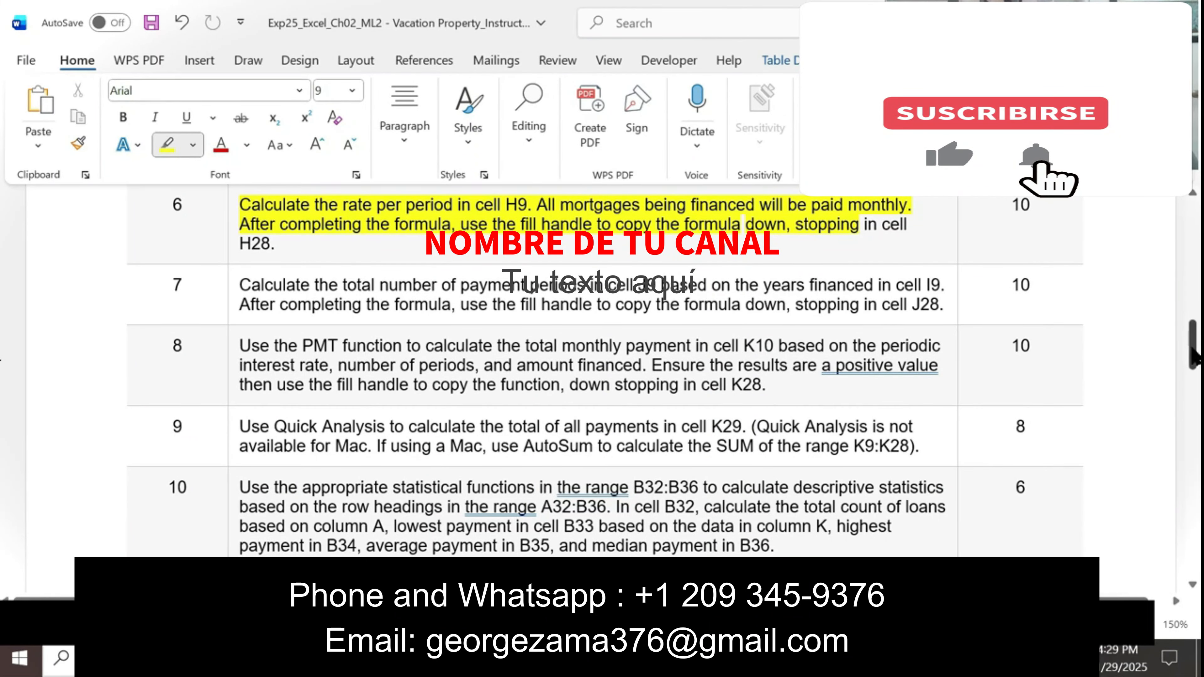
drag(1193, 346, 1195, 234)
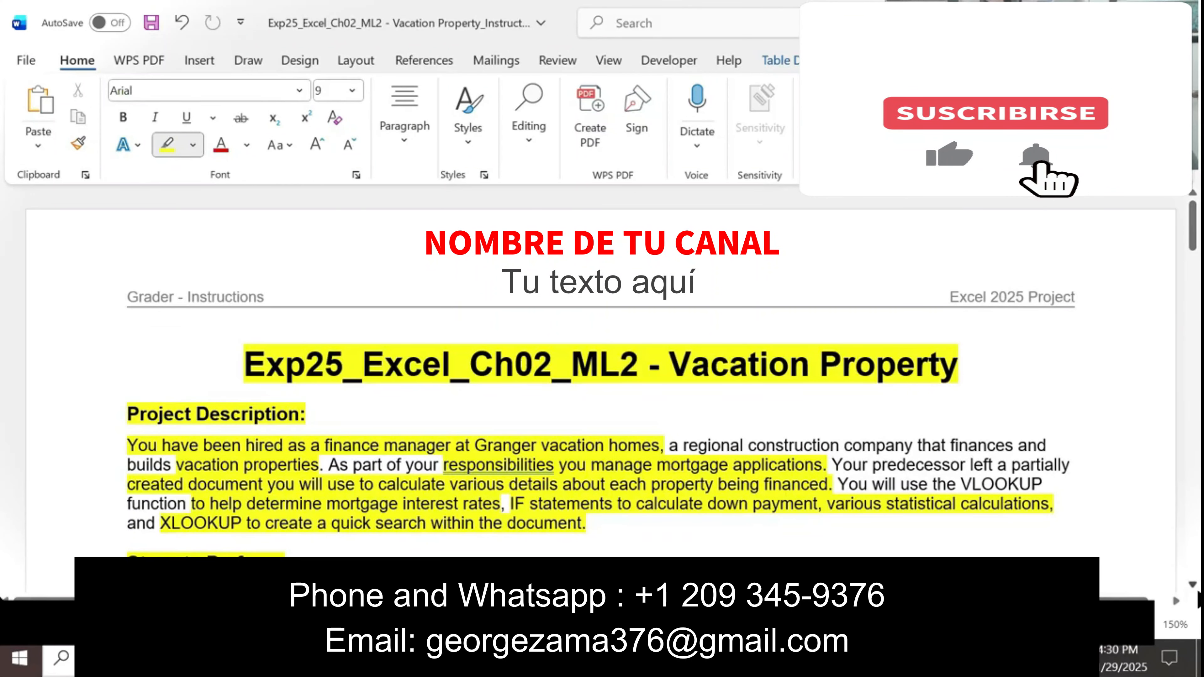
scroll(1180, 576, down, 2)
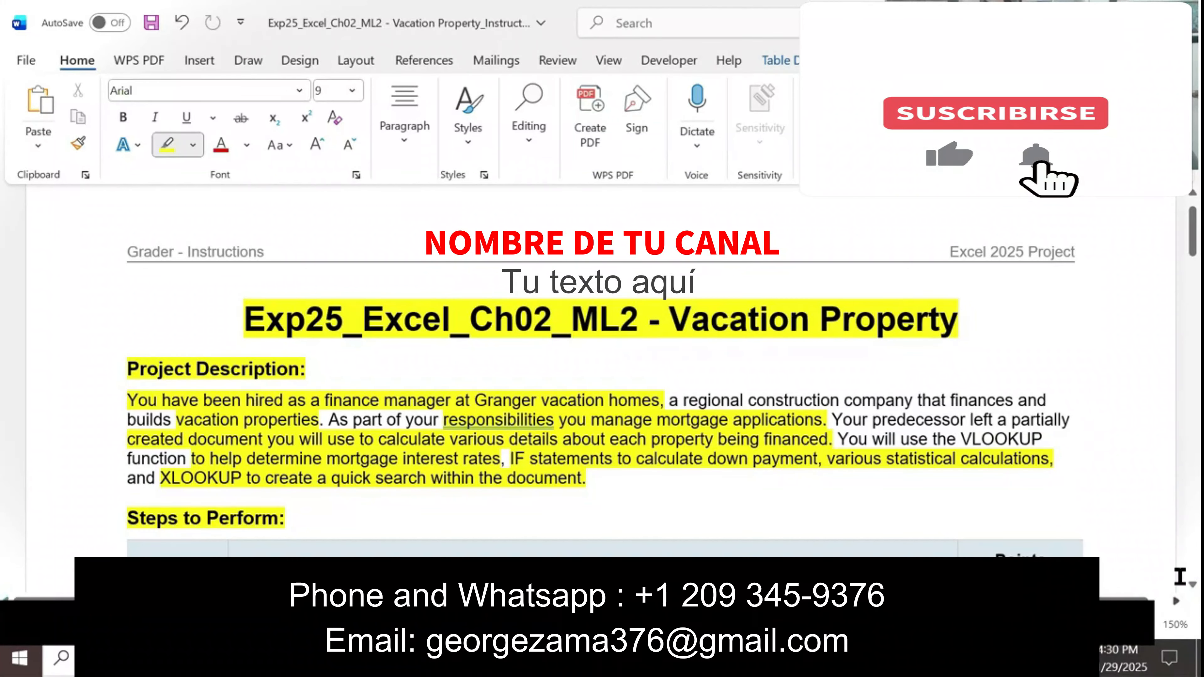
drag(1090, 602, 1107, 601)
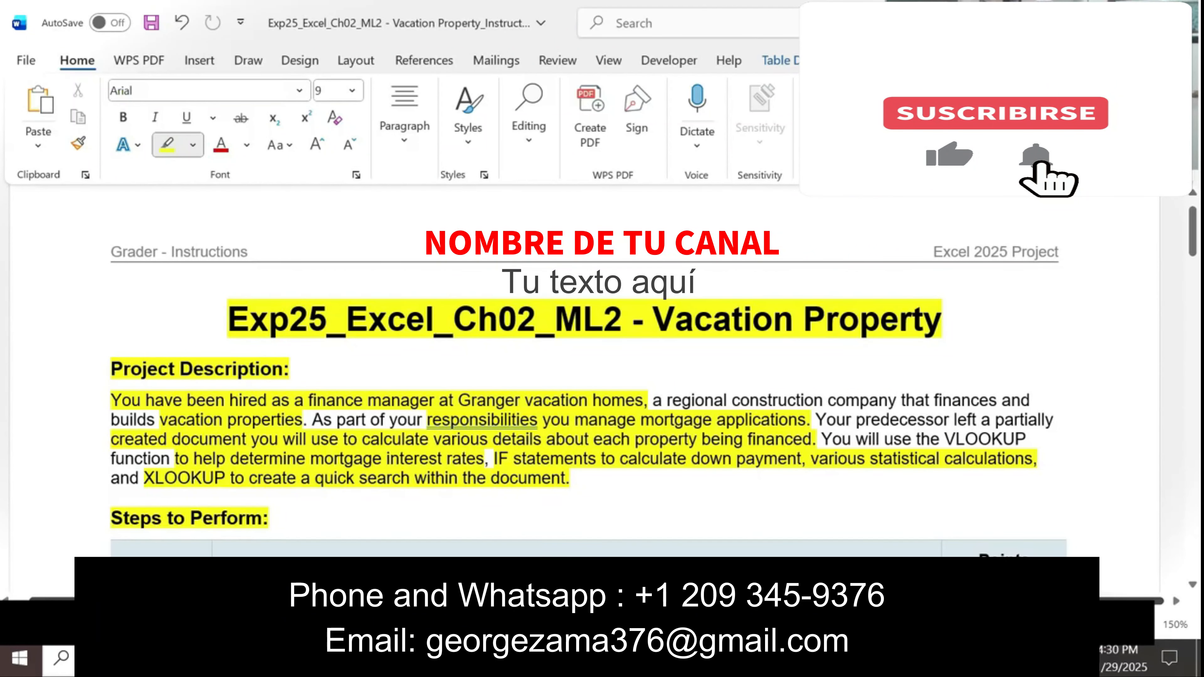